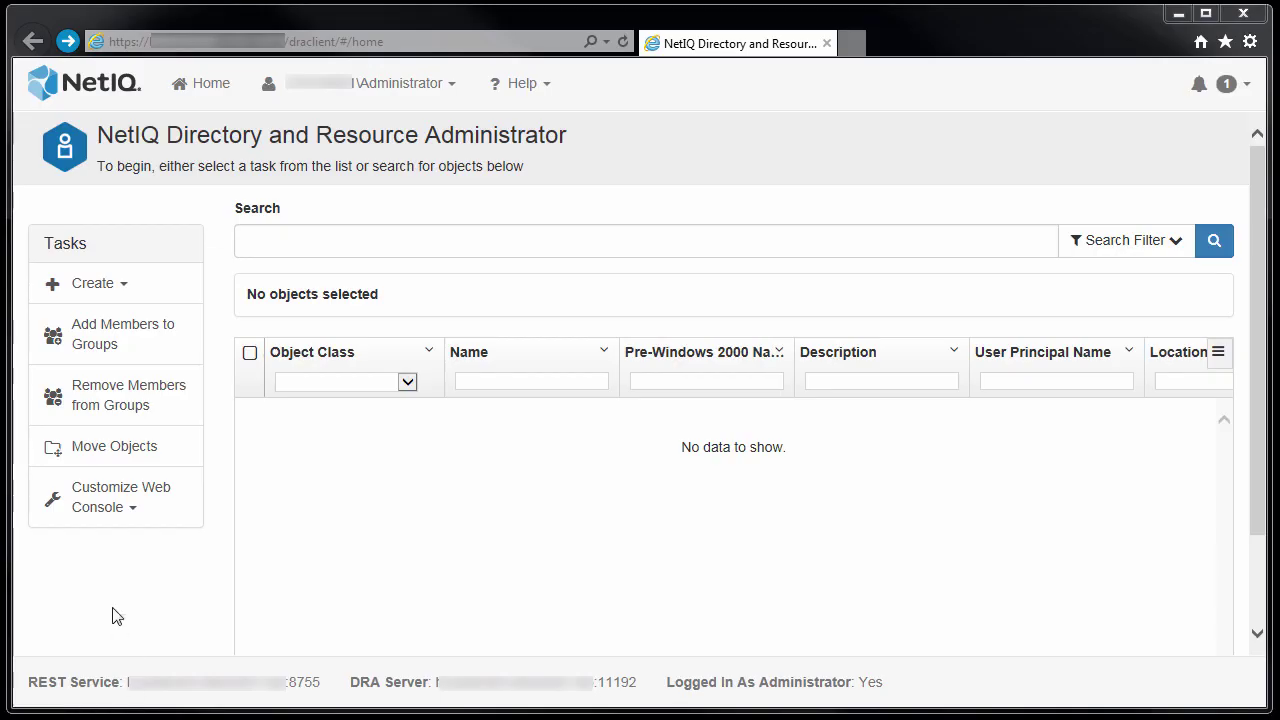
Step: Open the Create list in the Tasks pane
click(121, 287)
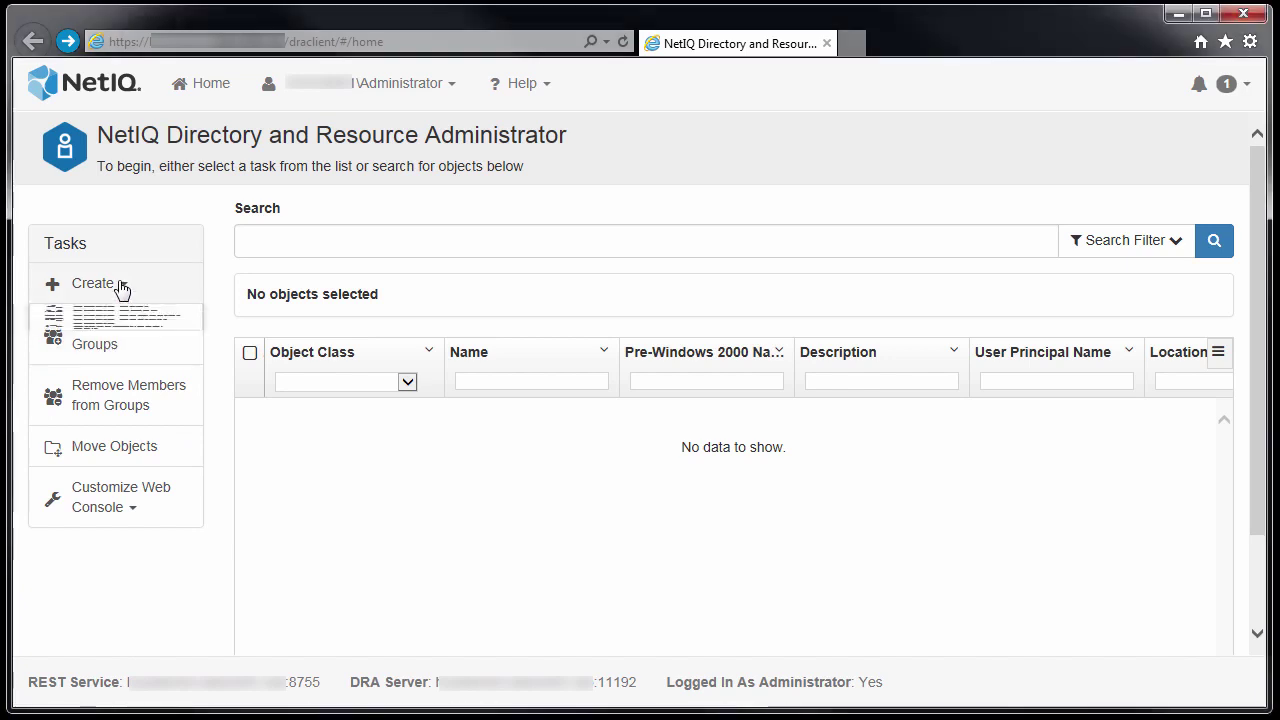
Step: Start a new organizational unit named San Antonio, described 'Sales office in San Antonio, TX.'
click(112, 504)
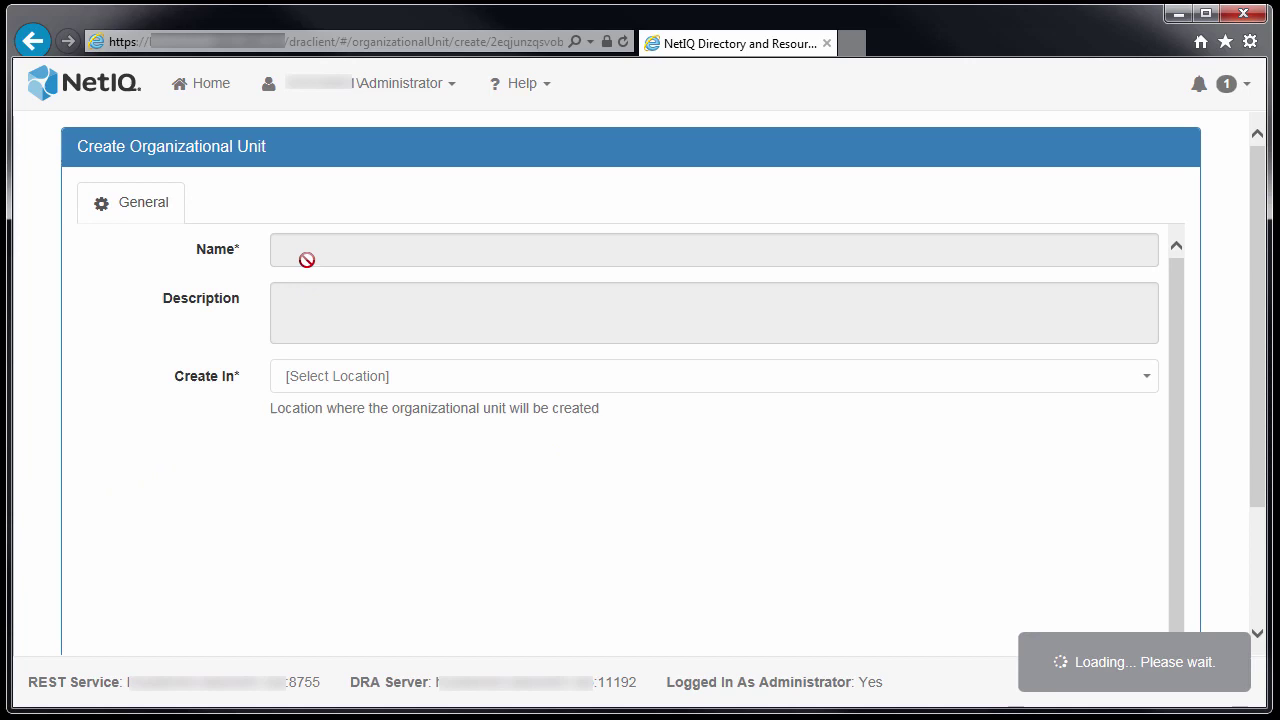
click(311, 252)
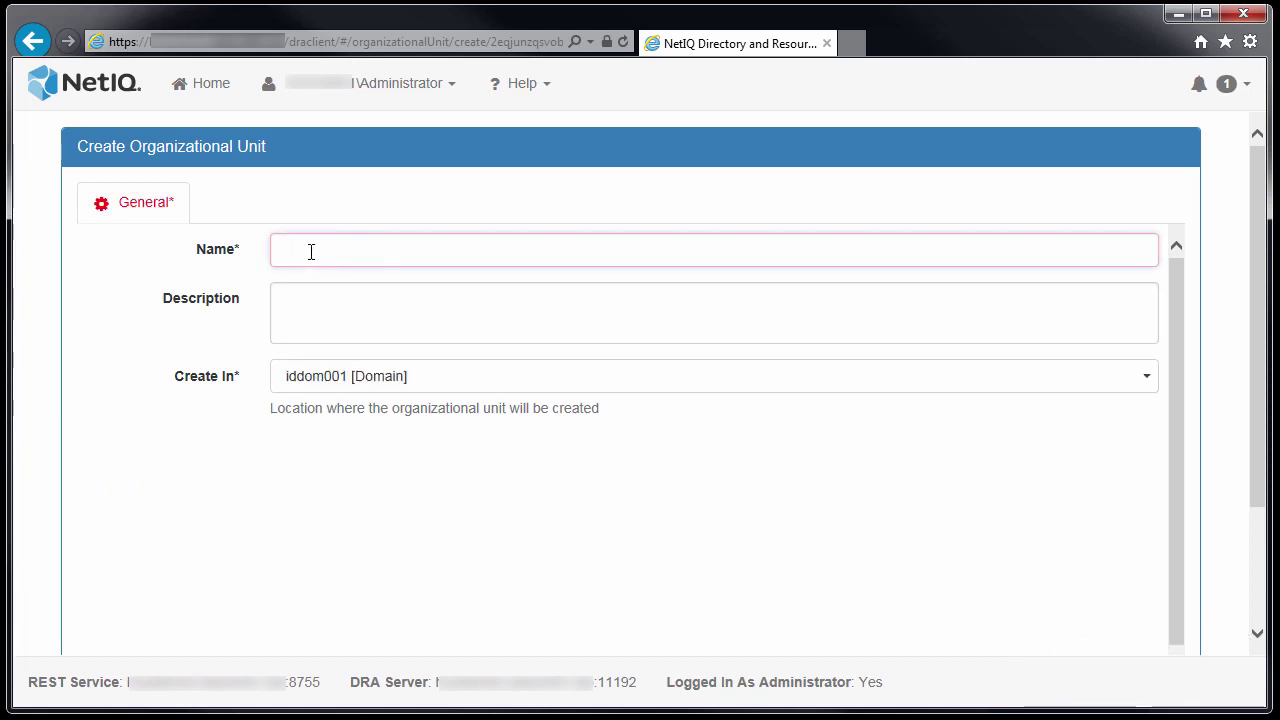
text(San A)
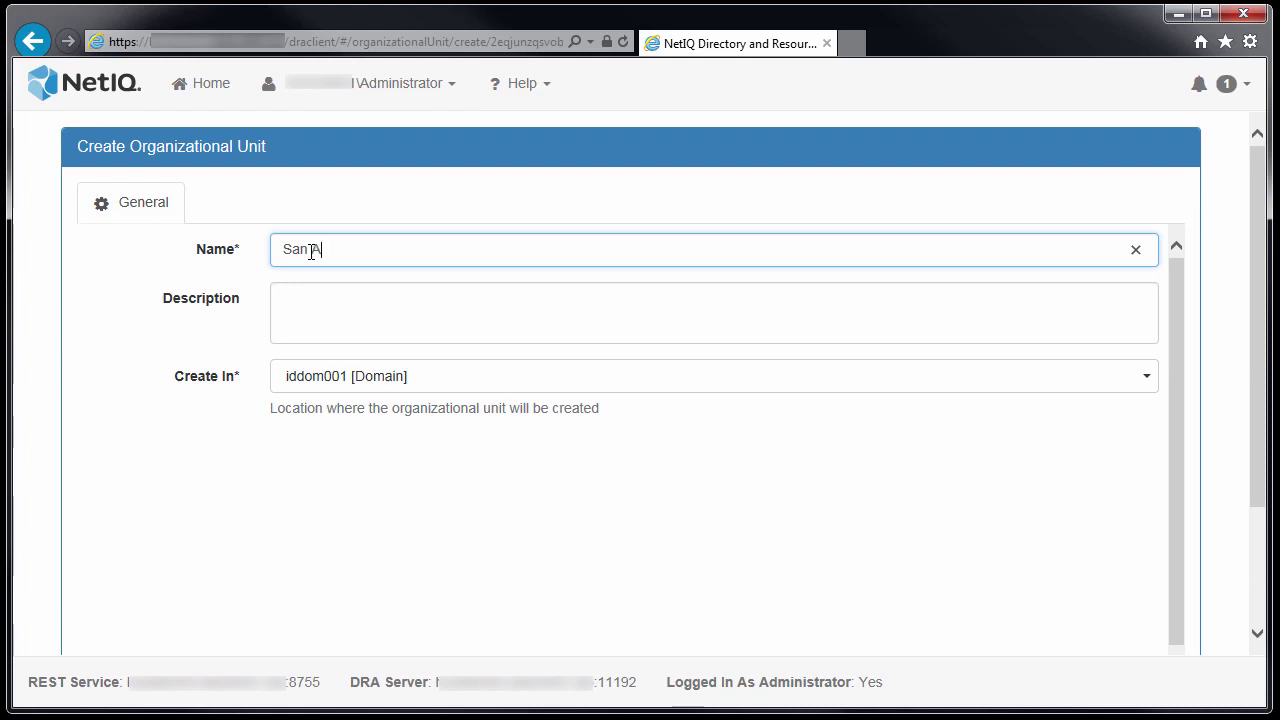
text(ntonio)
click(314, 312)
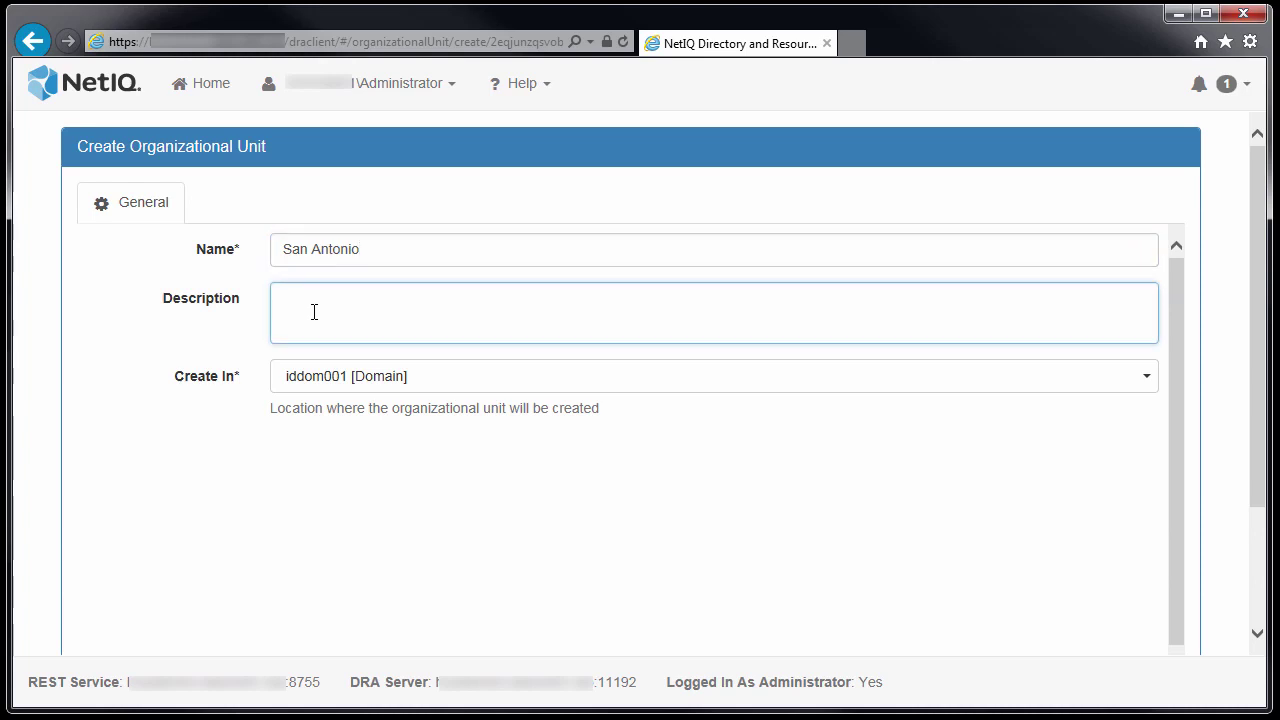
text(Sales offic)
text(es office)
text( in San Antonio, TX.)
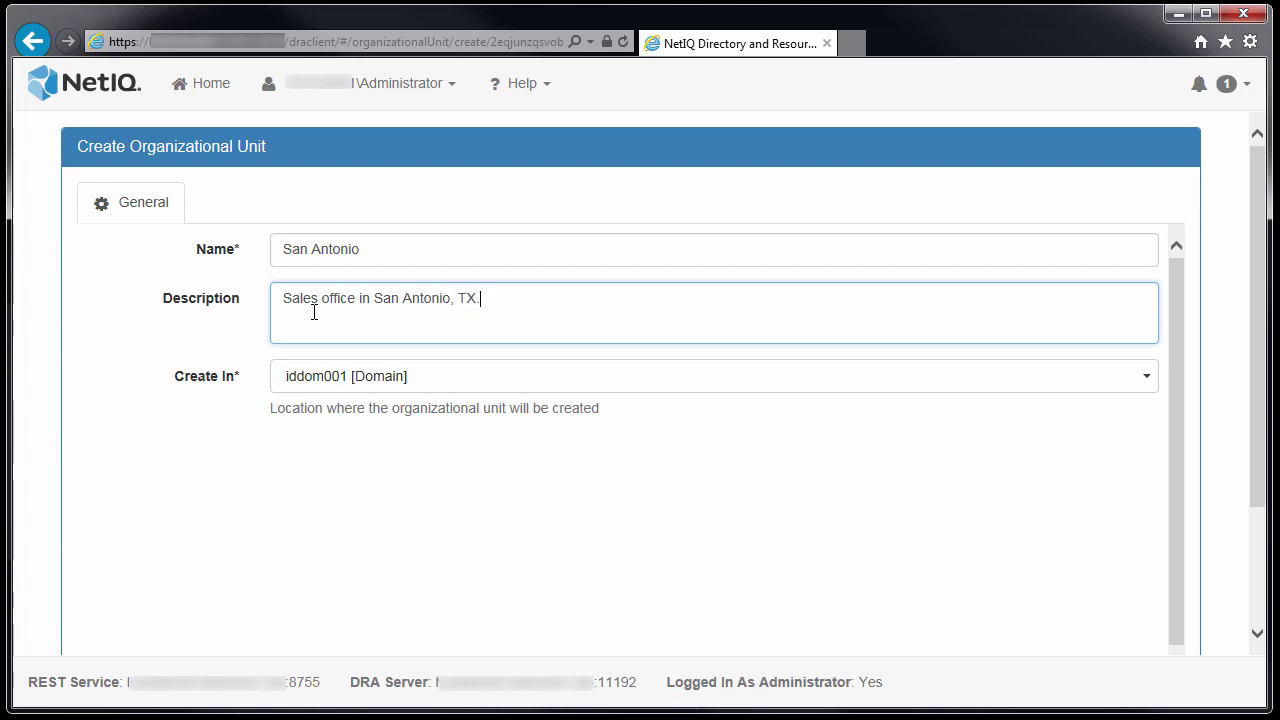
Step: Set the unit's location to Fake Software Company, Inc. under iddom001 and create it
click(446, 390)
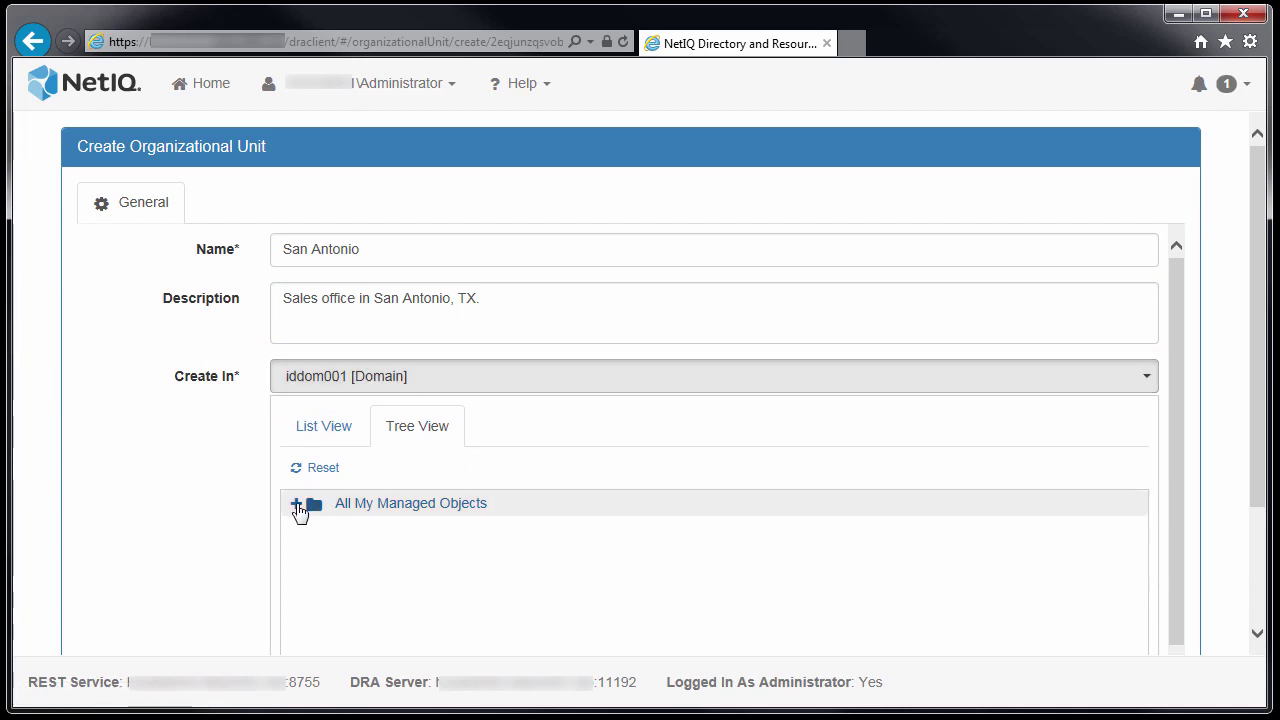
click(297, 505)
click(315, 531)
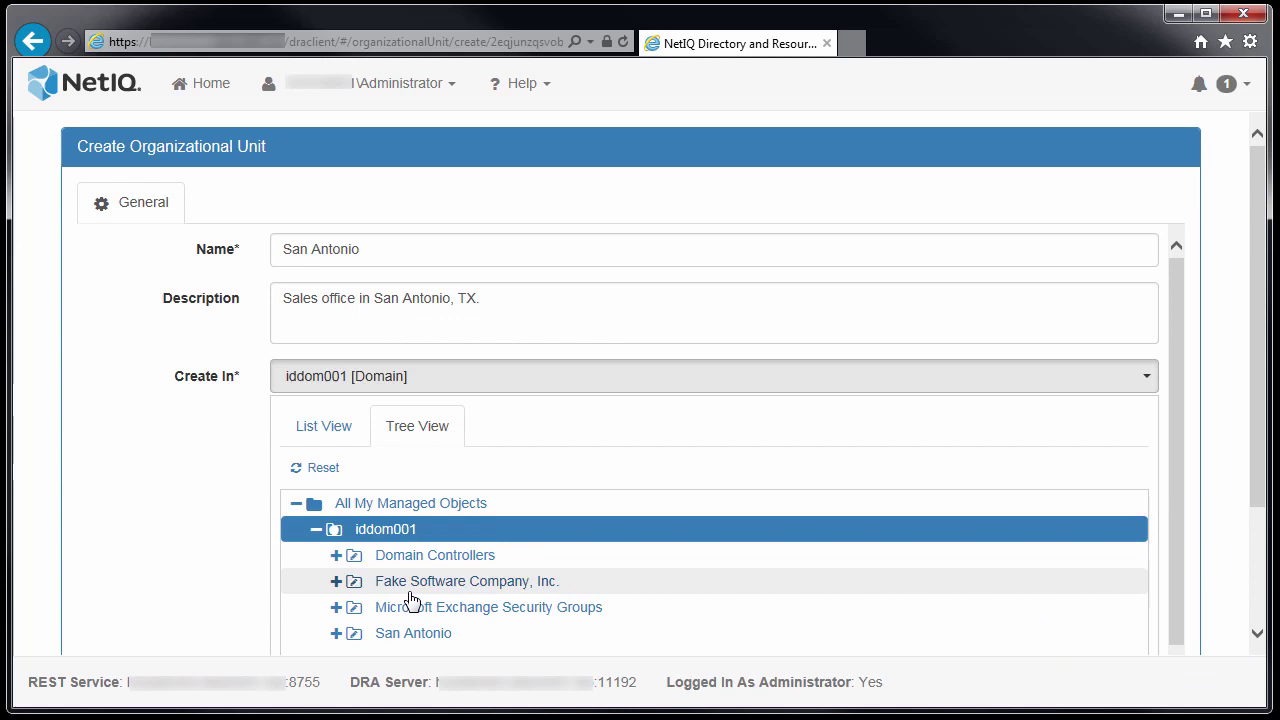
click(412, 598)
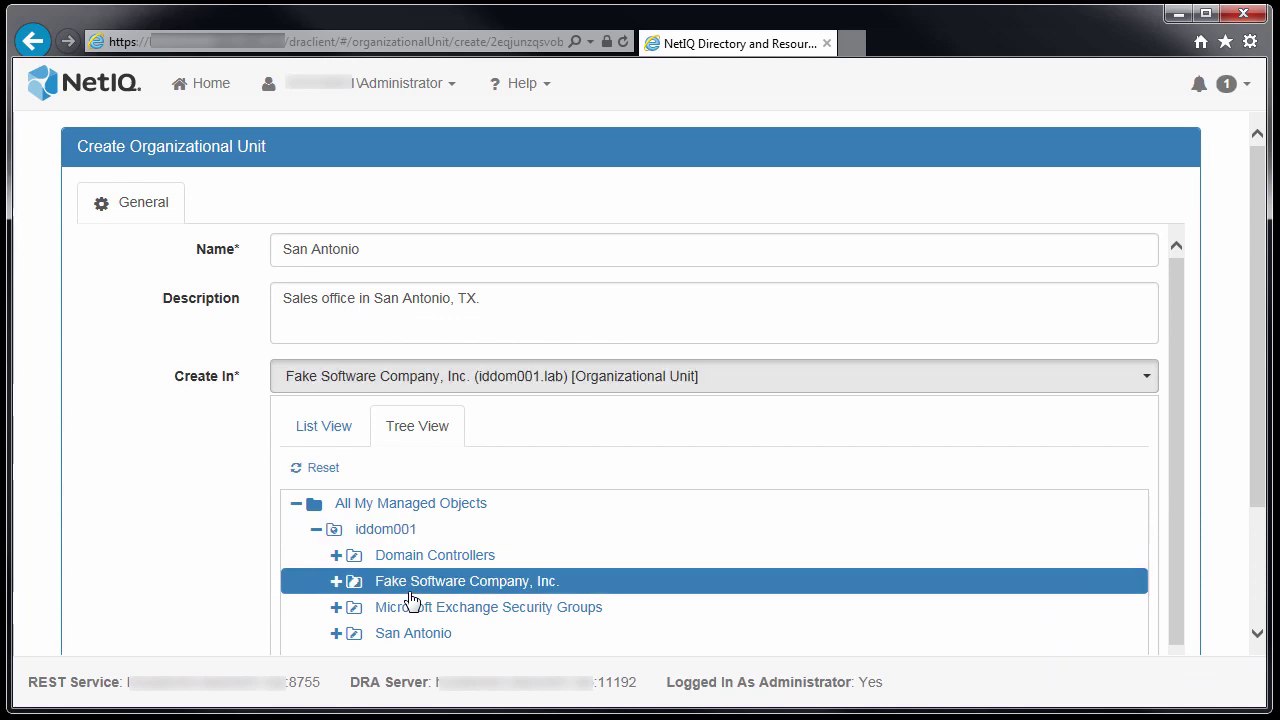
click(205, 591)
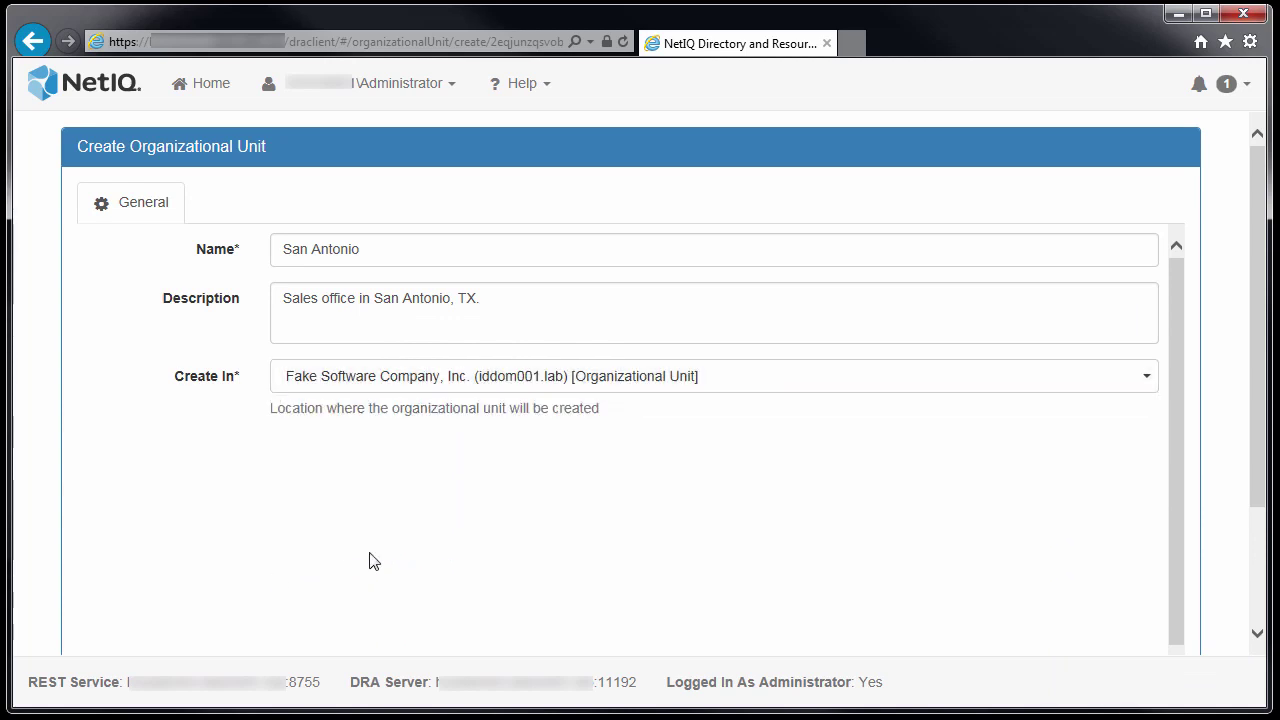
drag(1262, 465, 1266, 574)
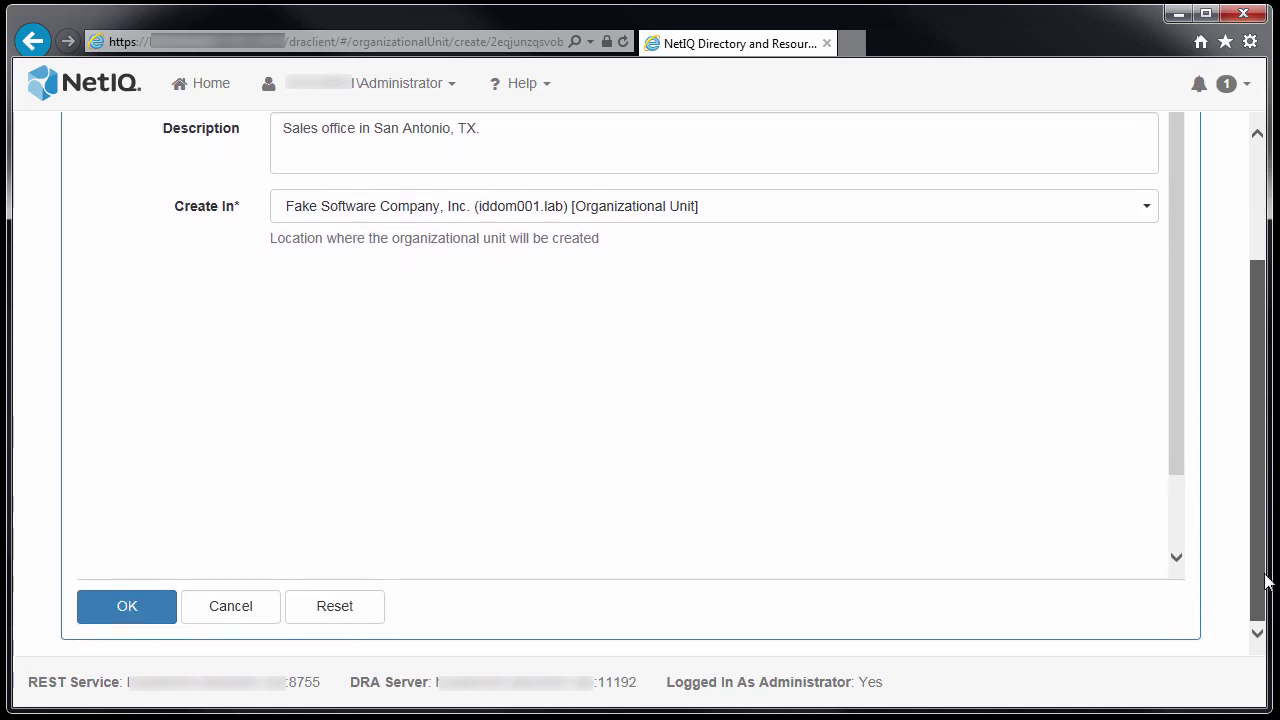
click(118, 617)
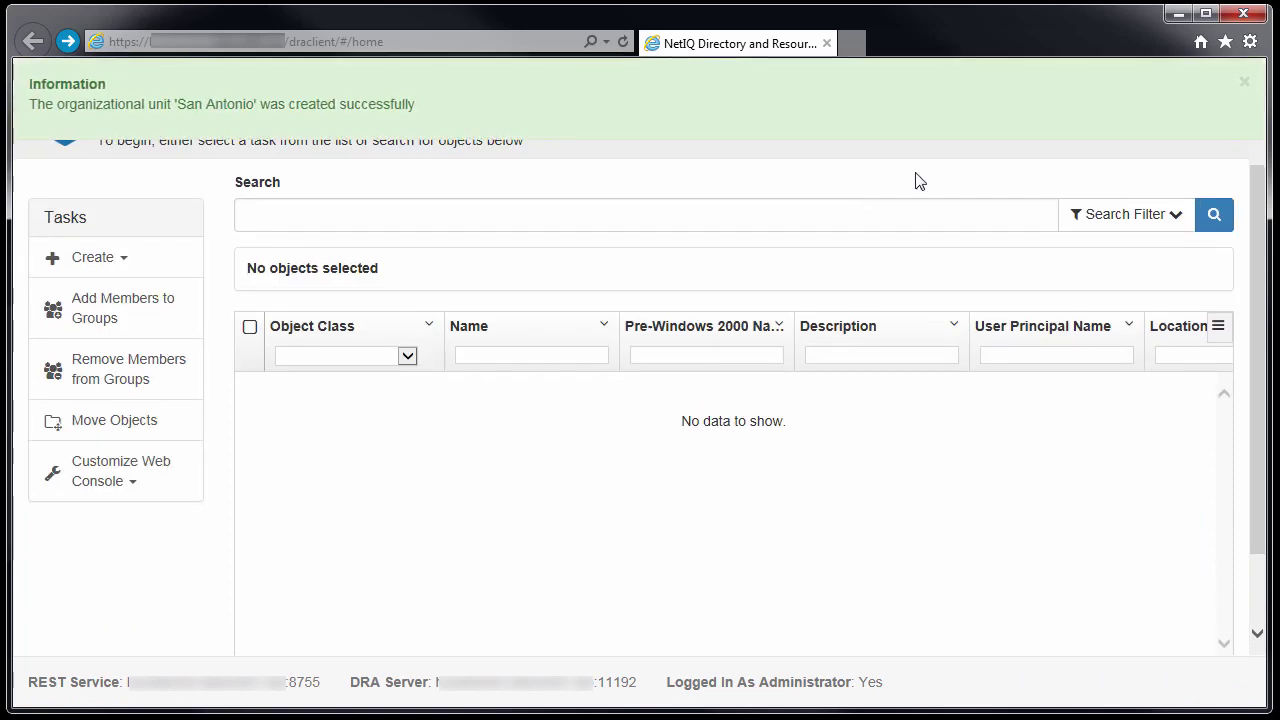
Step: Dismiss the success notice and scope the search to Fake Software Company, Inc
click(1245, 84)
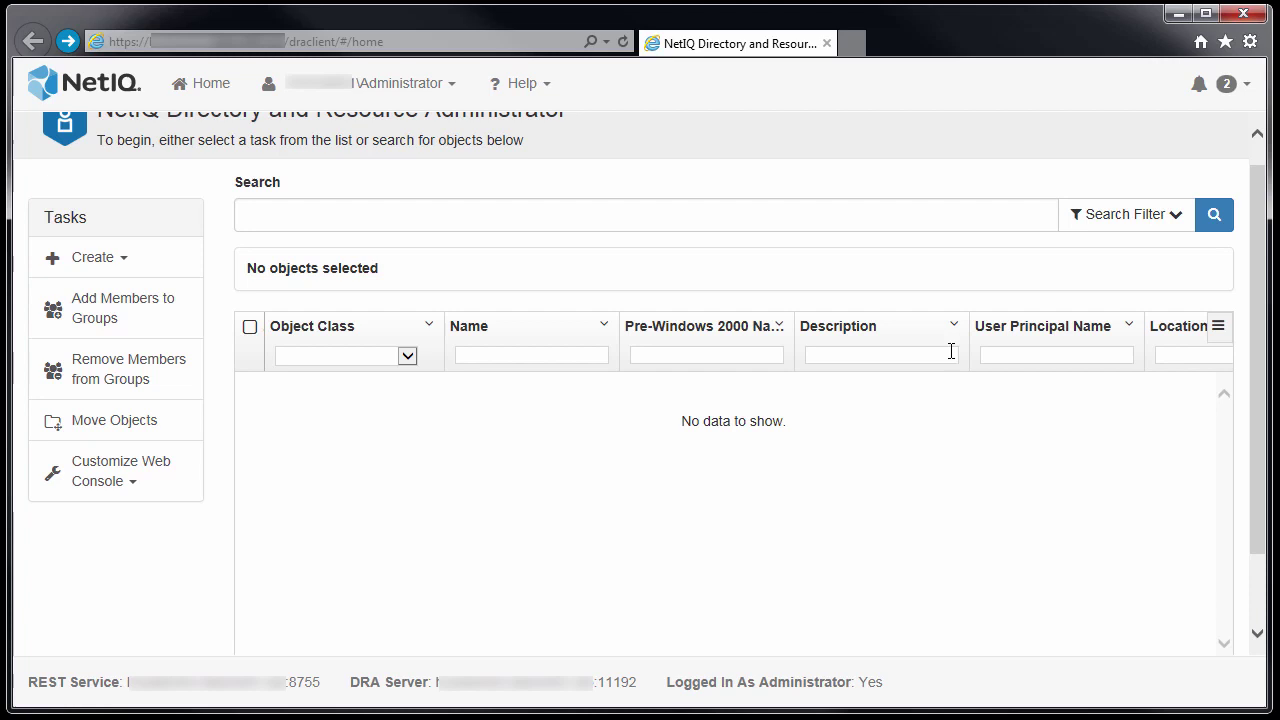
click(1127, 224)
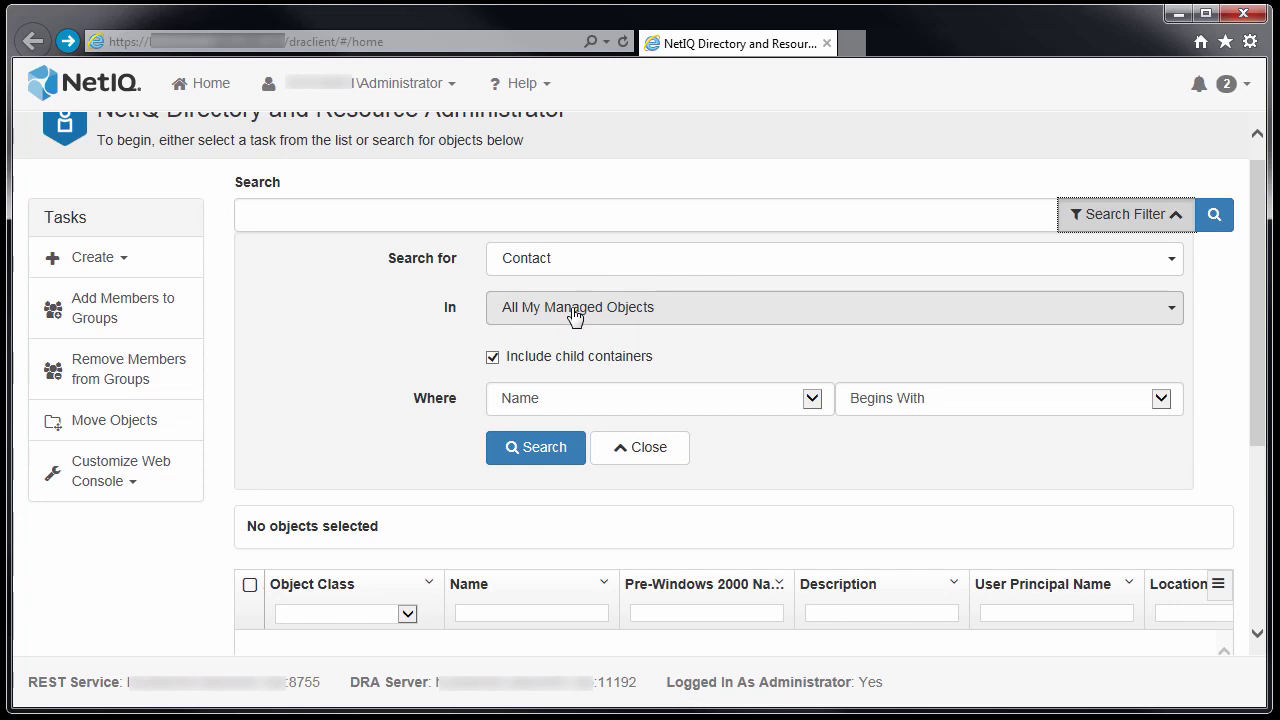
click(575, 314)
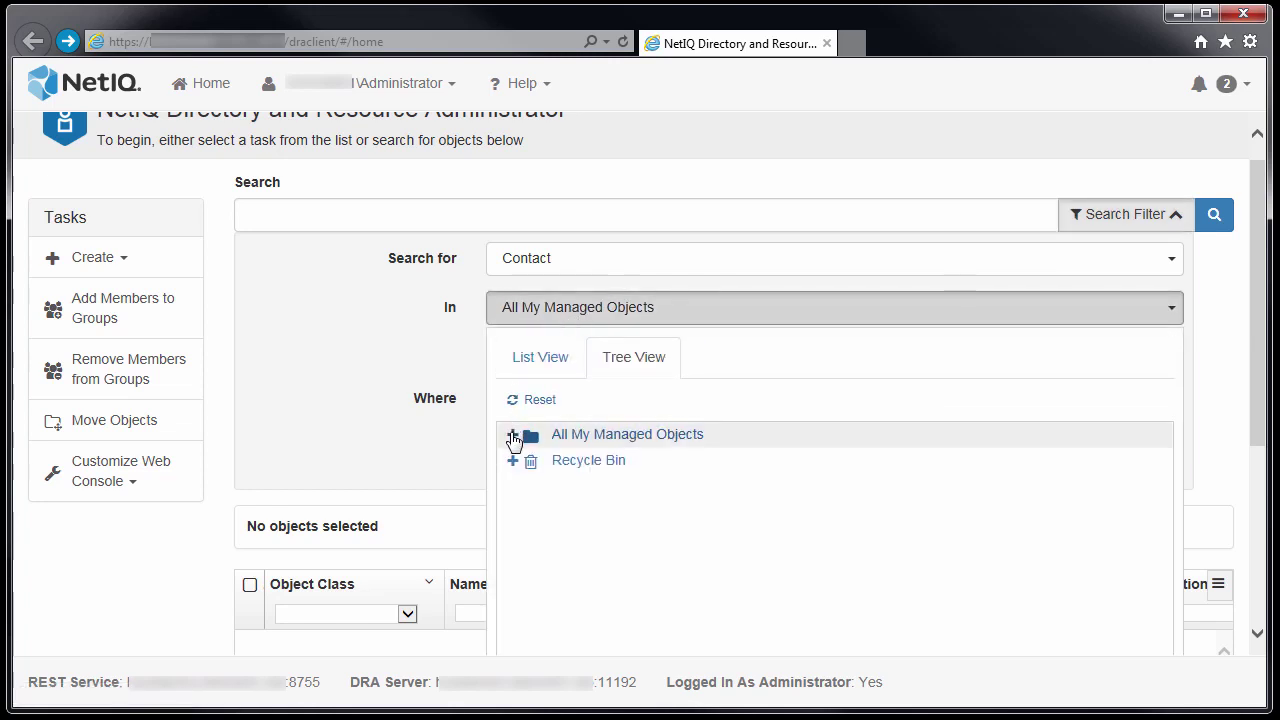
click(513, 440)
click(532, 462)
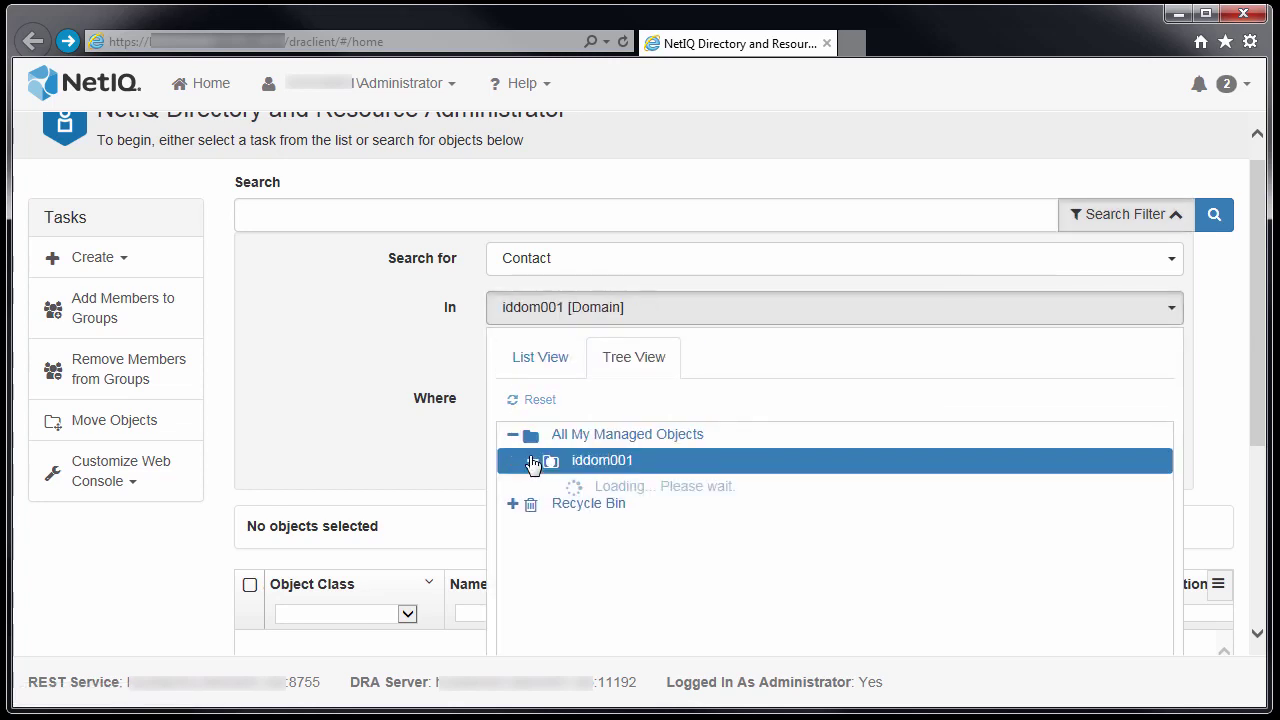
click(643, 617)
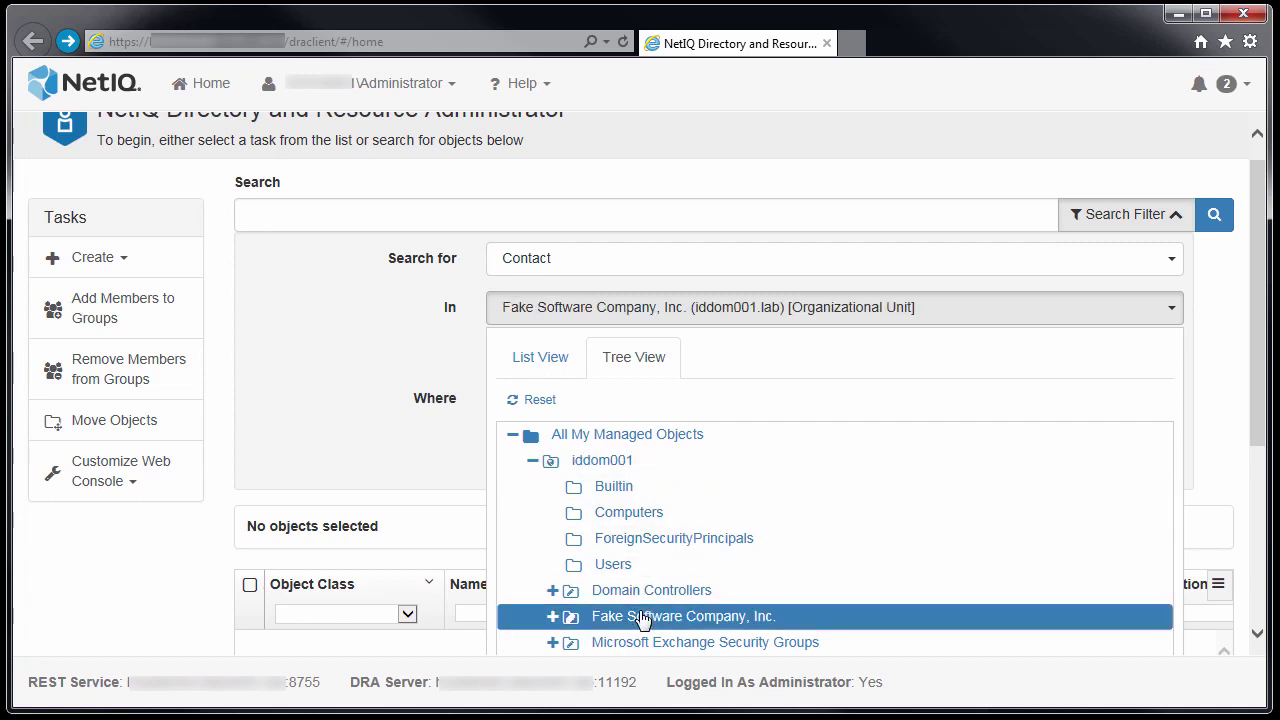
click(325, 400)
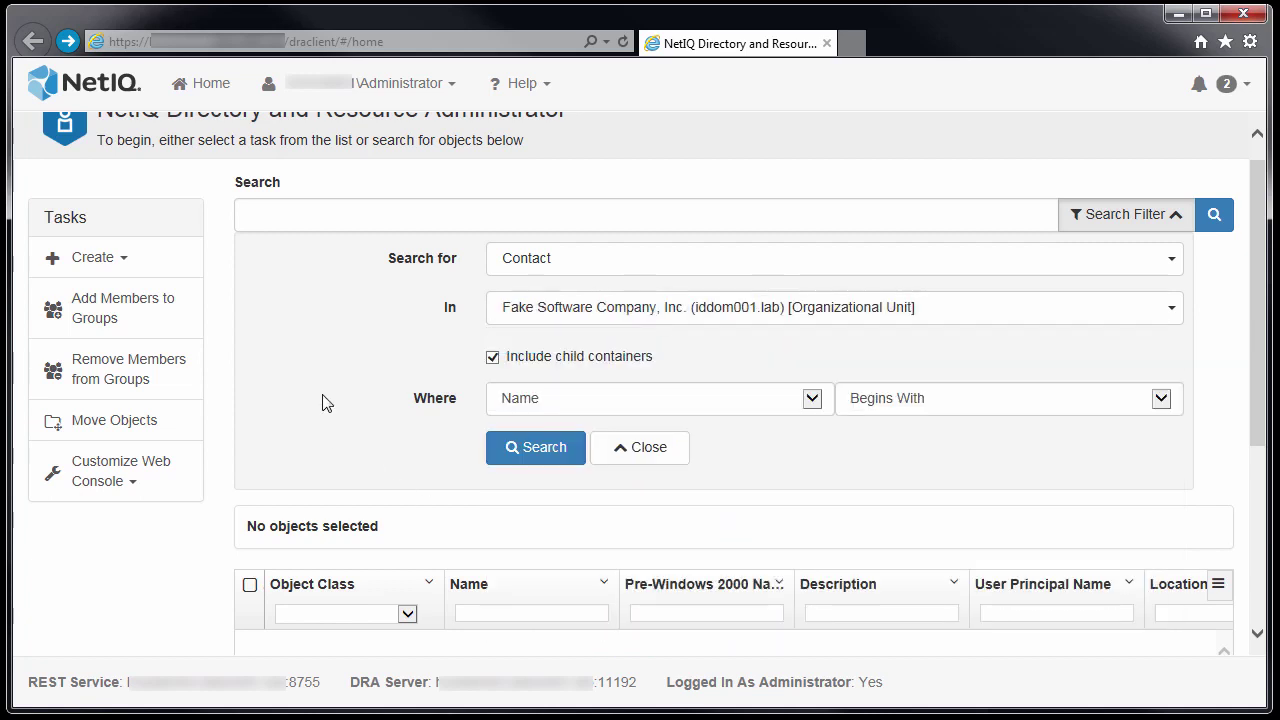
Step: Change the search object type from contacts to organizational units only
click(500, 272)
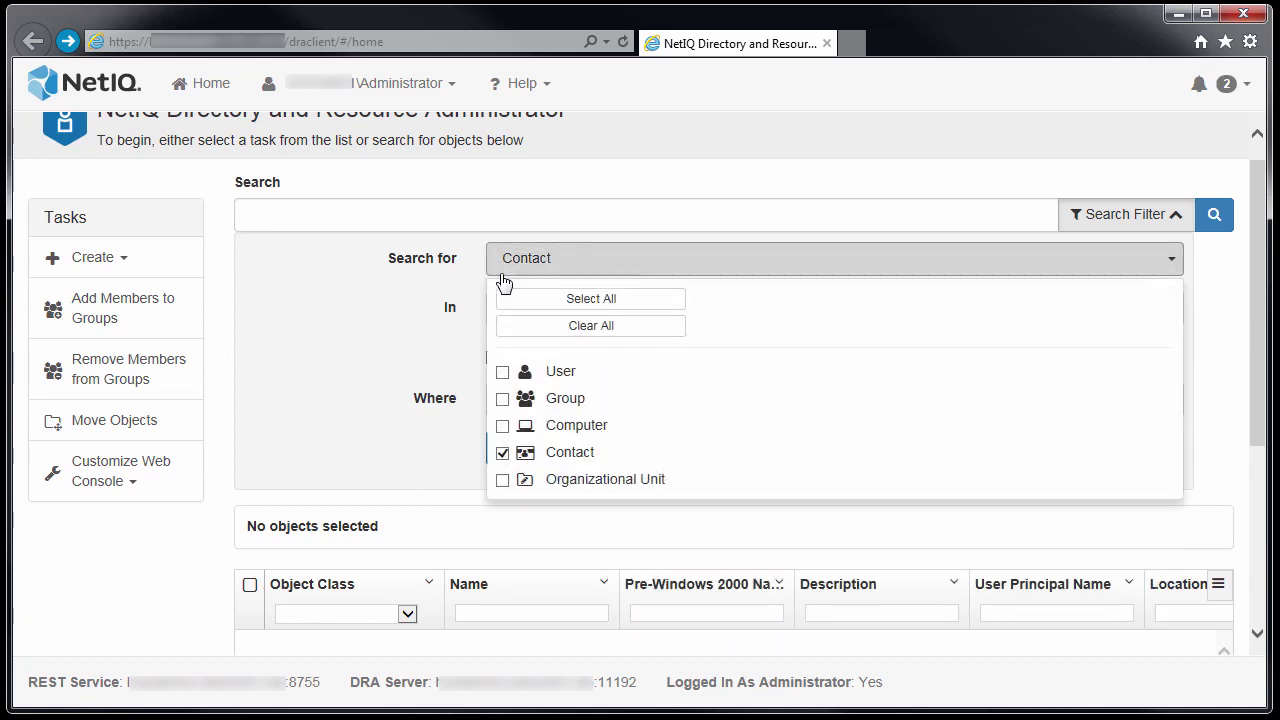
click(502, 452)
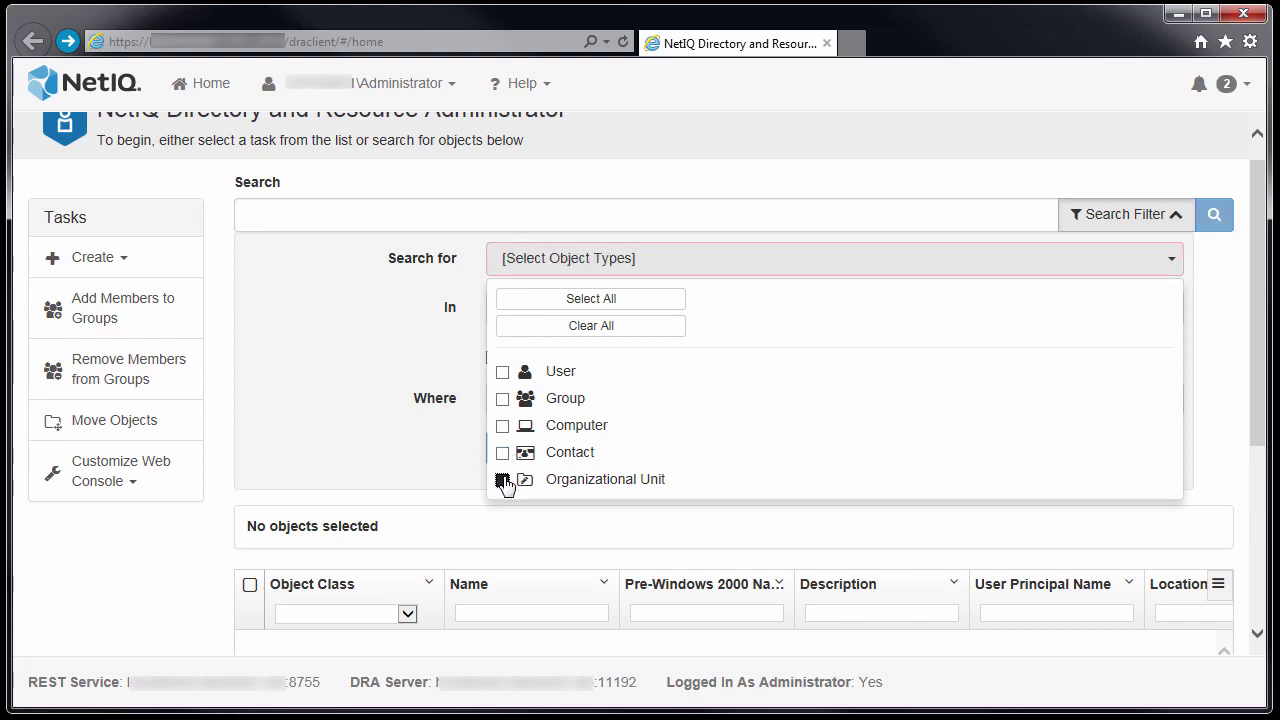
click(503, 481)
click(342, 410)
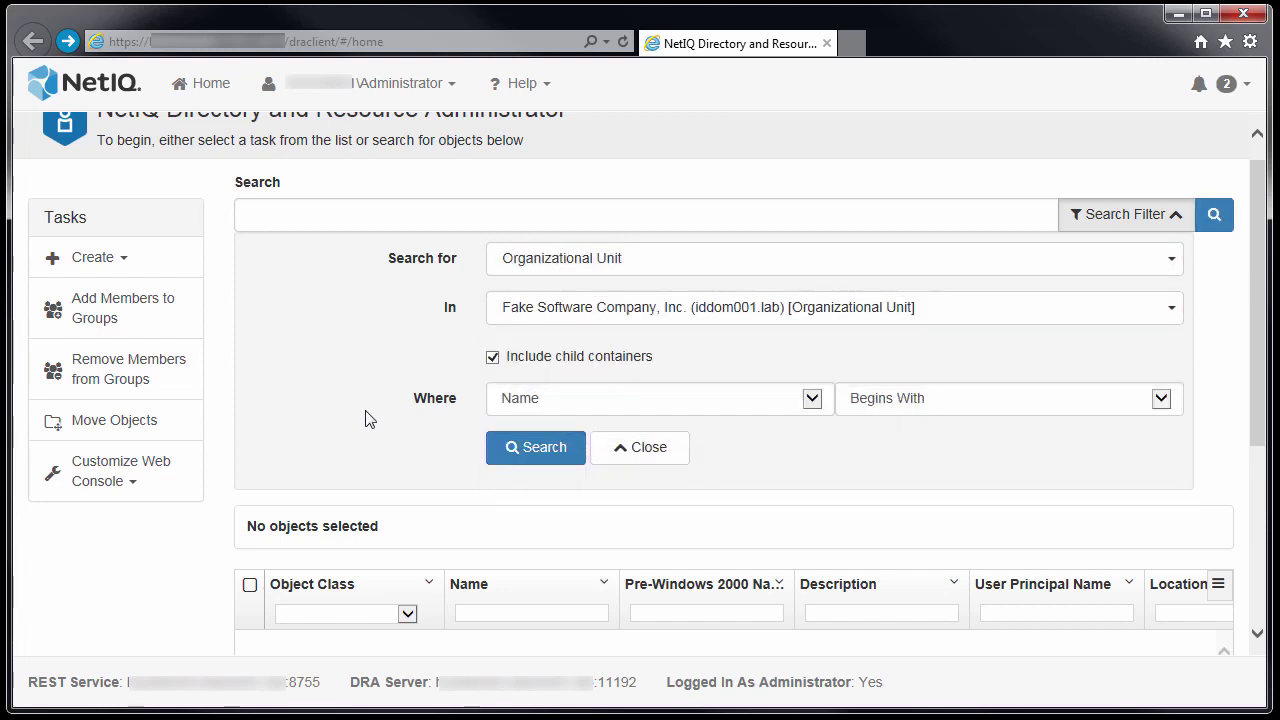
Step: Run the organizational unit search, select San Antonio and open its properties
click(515, 450)
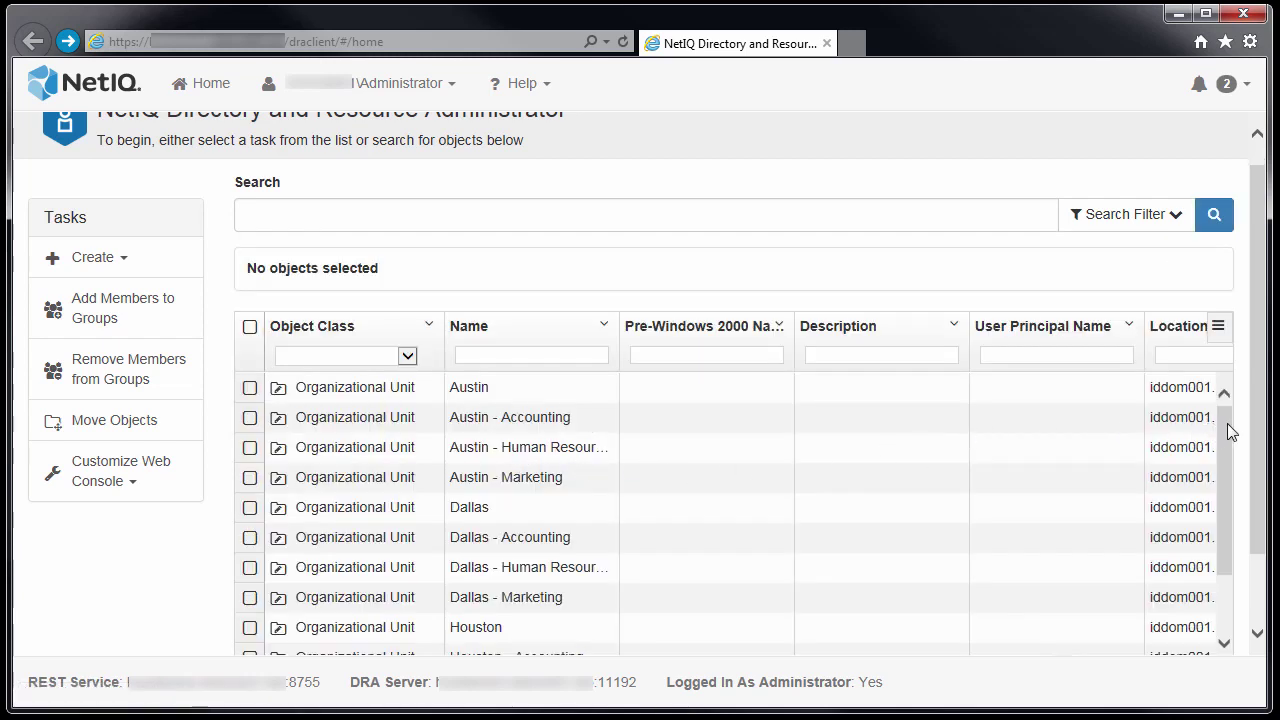
drag(1227, 423, 1227, 480)
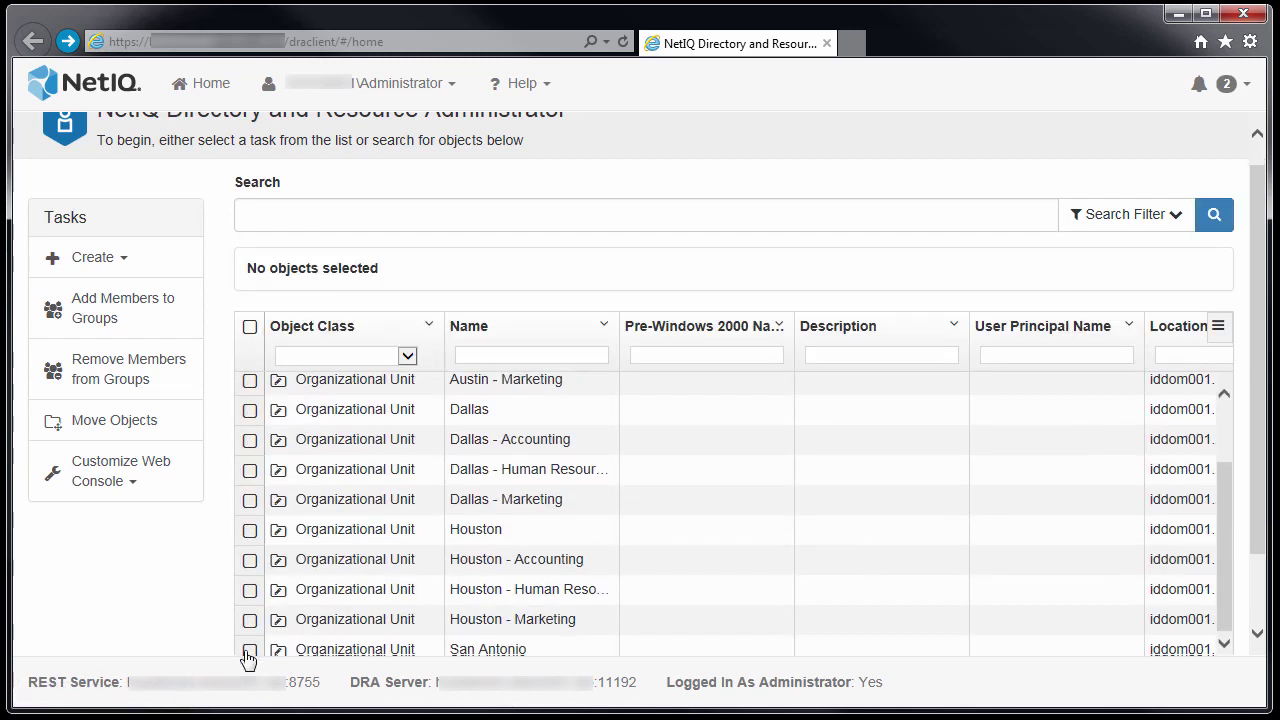
drag(1260, 562, 1260, 596)
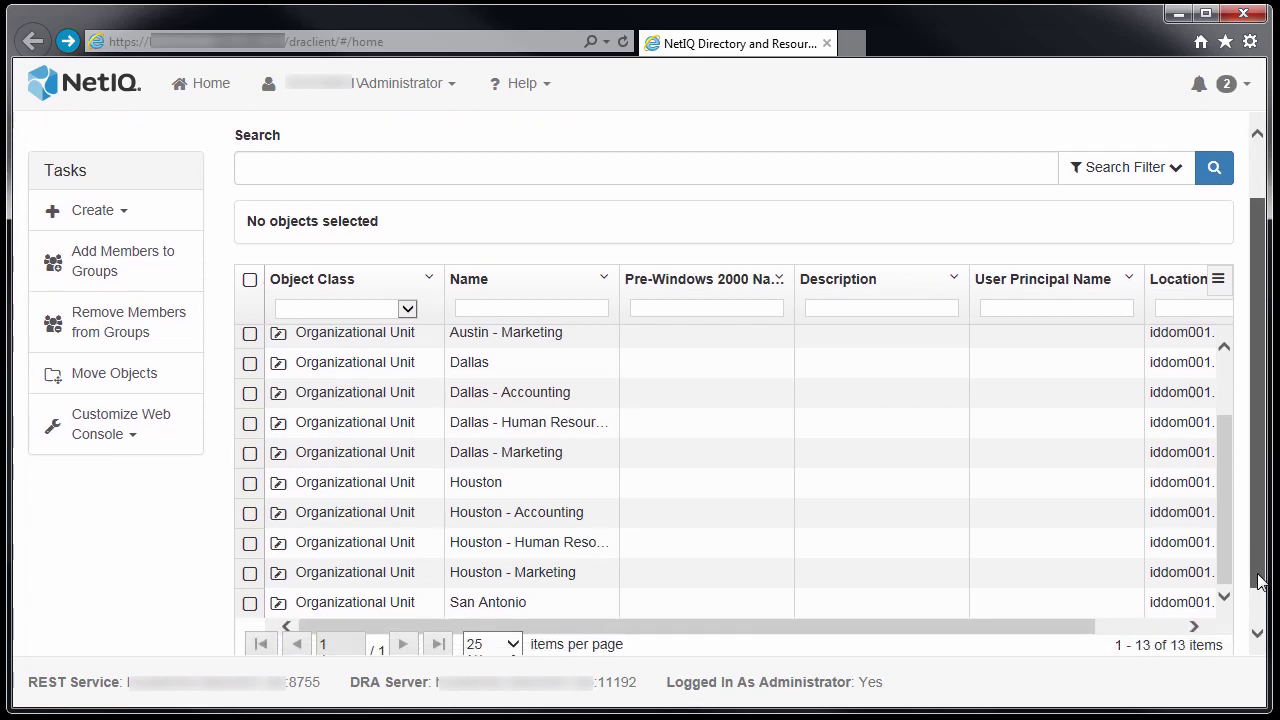
click(250, 604)
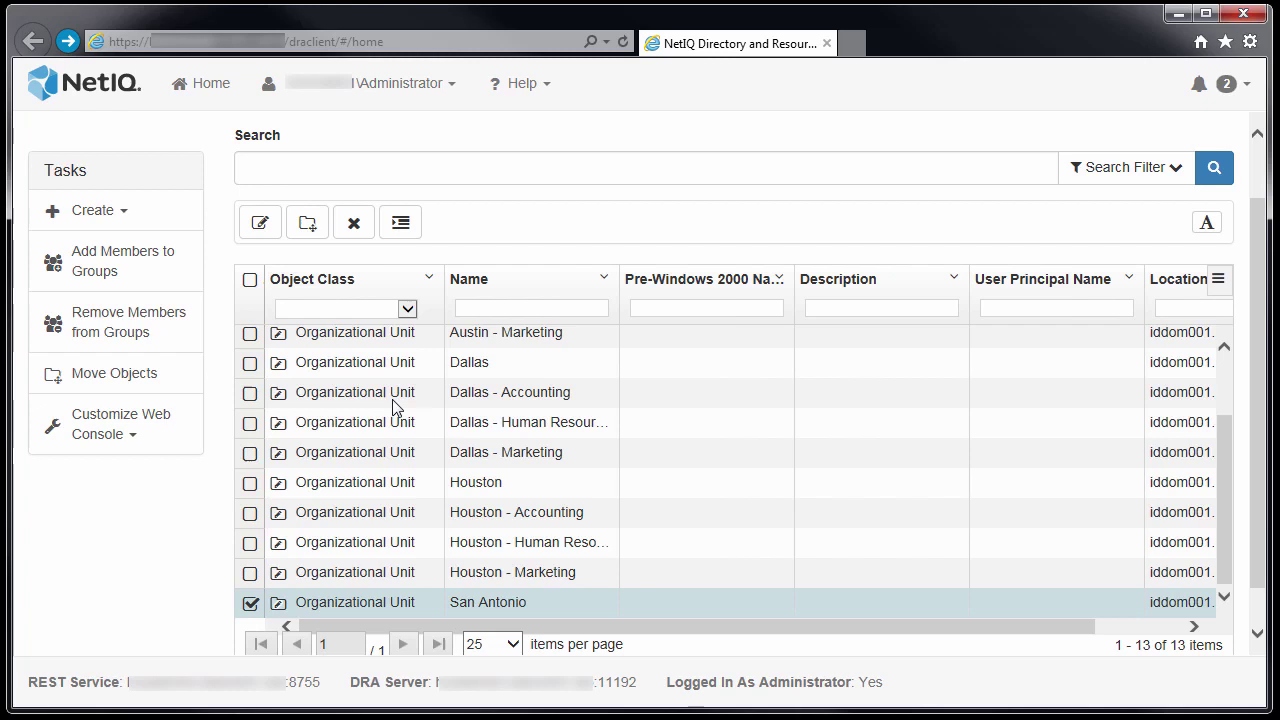
click(262, 229)
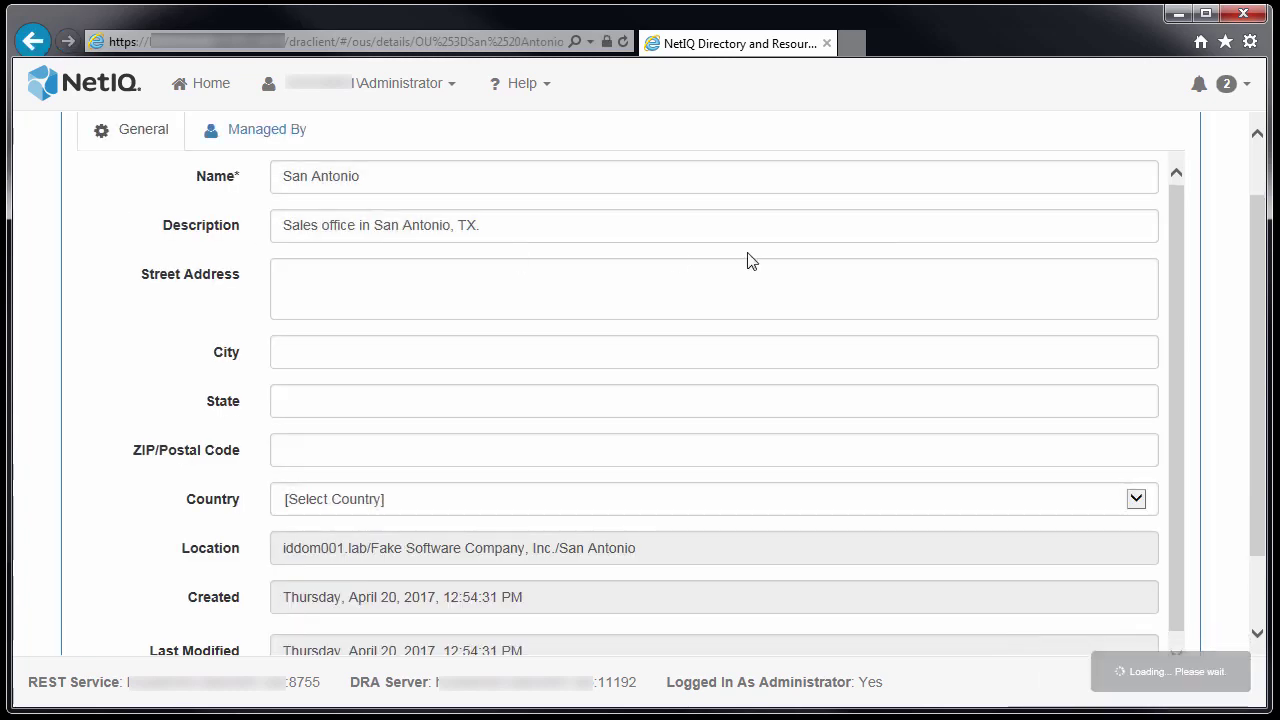
Step: Enter the office street address, city San Antonio, state TX and the ZIP code
click(647, 300)
text(123)
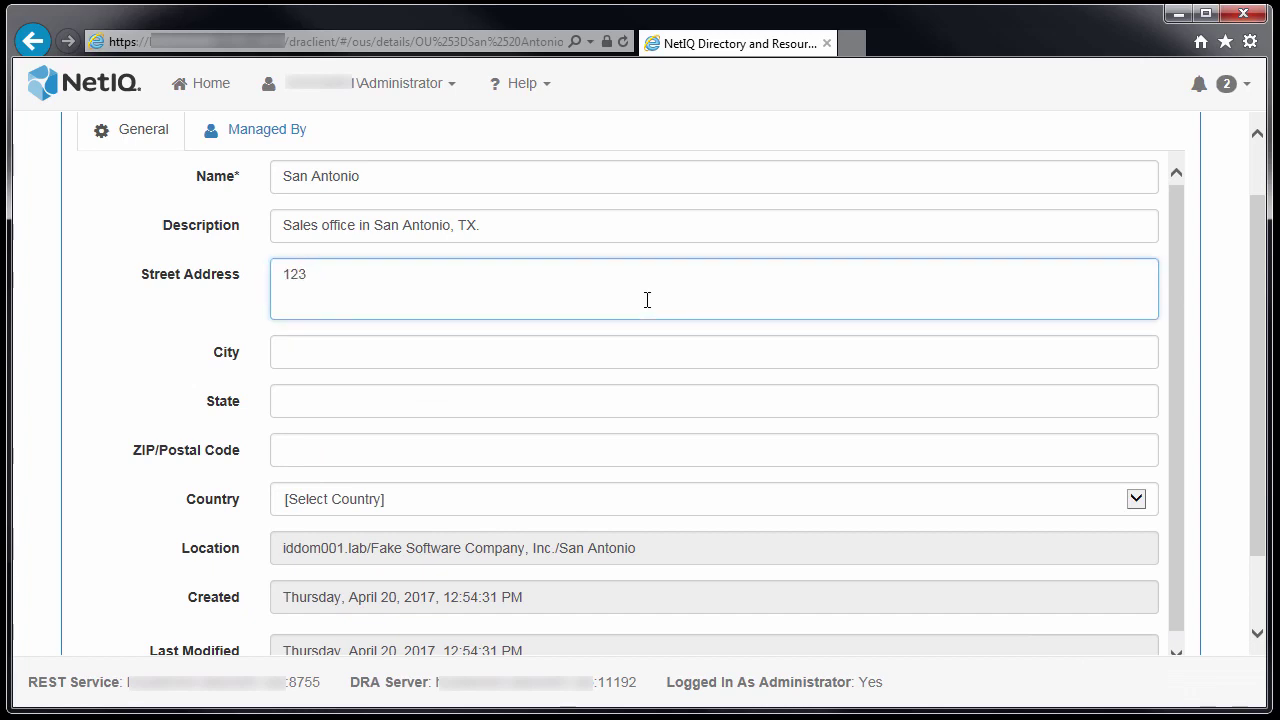
text(E. S)
text(treet)
key(Tab)
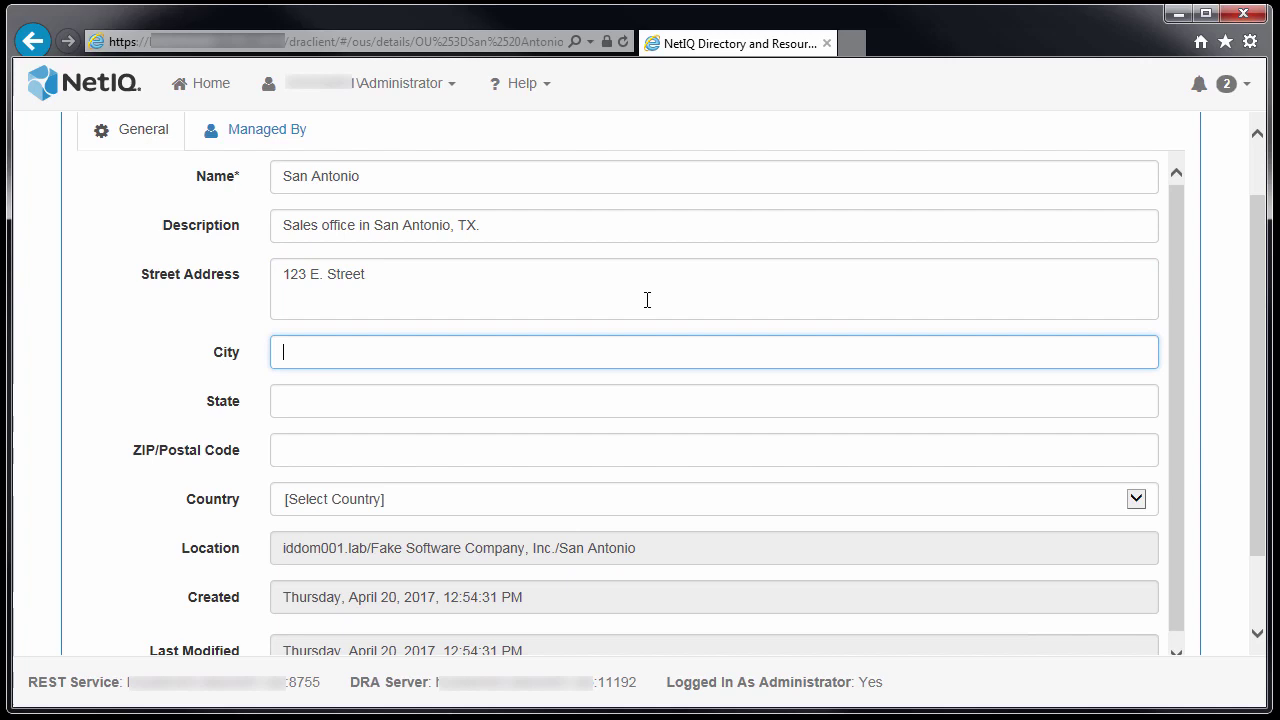
text(San A)
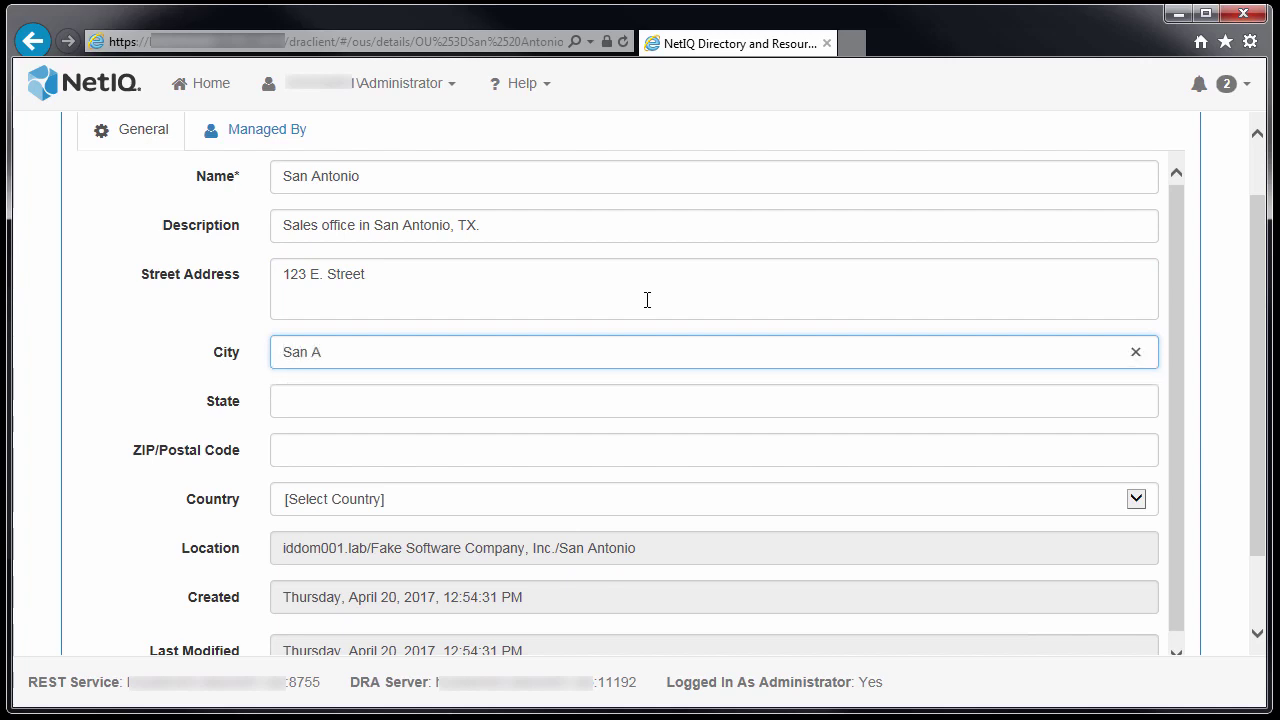
text(ntonio)
key(Tab)
text(T)
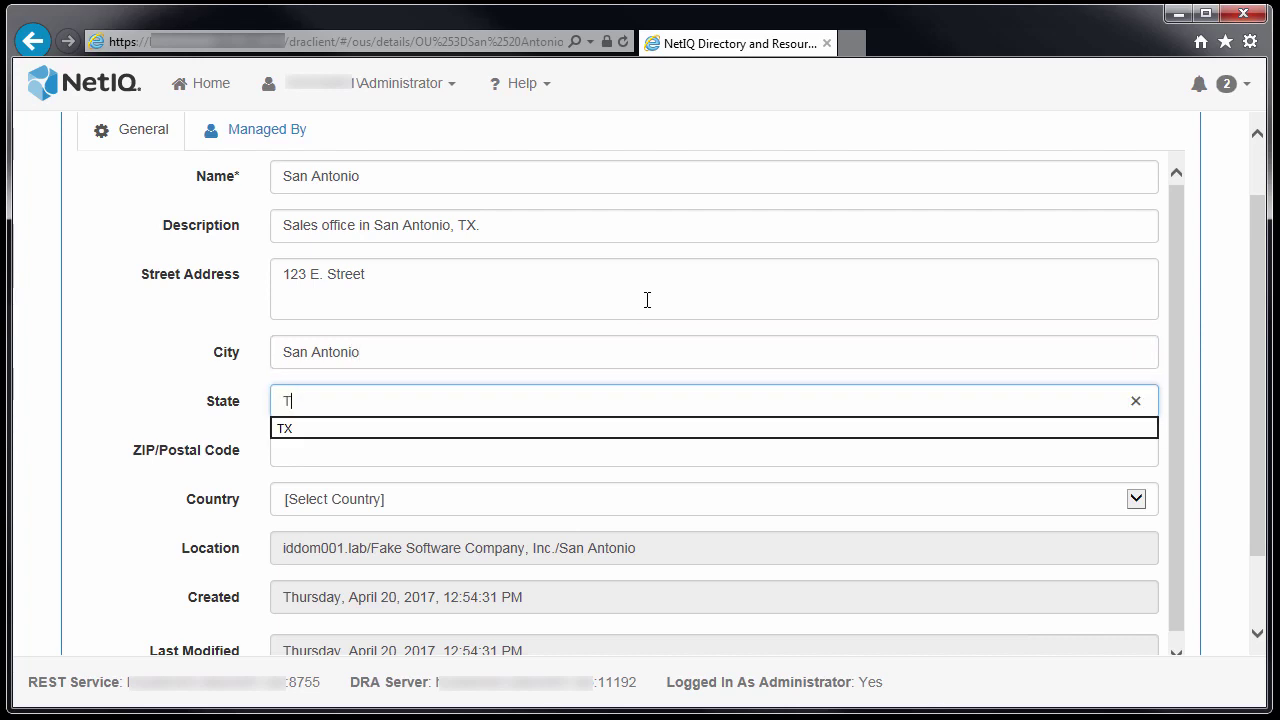
text(X)
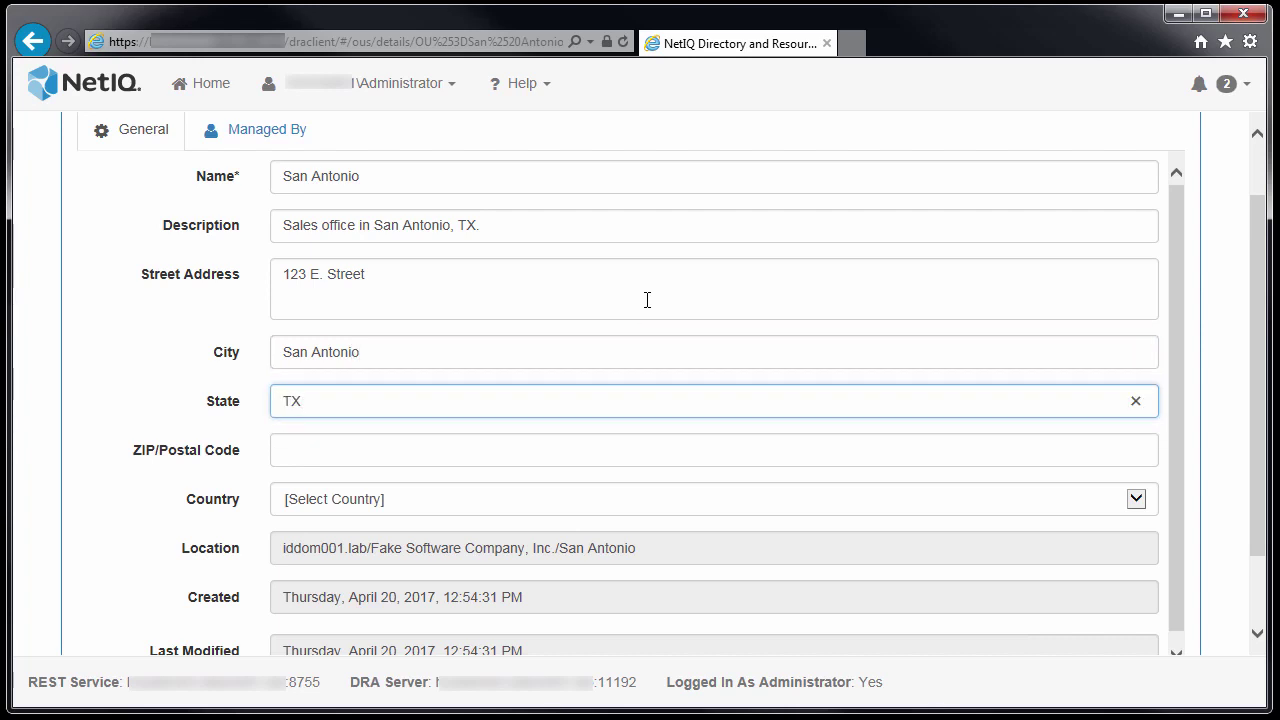
key(Tab)
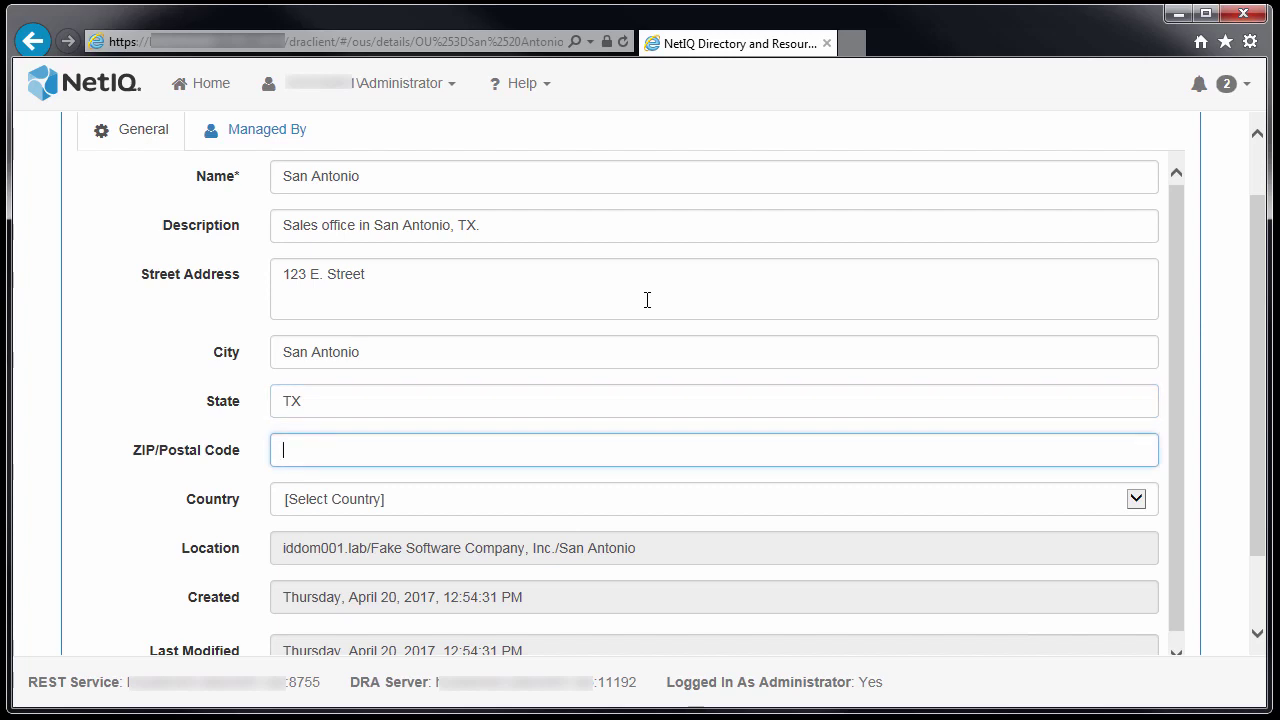
text(77)
text(777)
key(Tab)
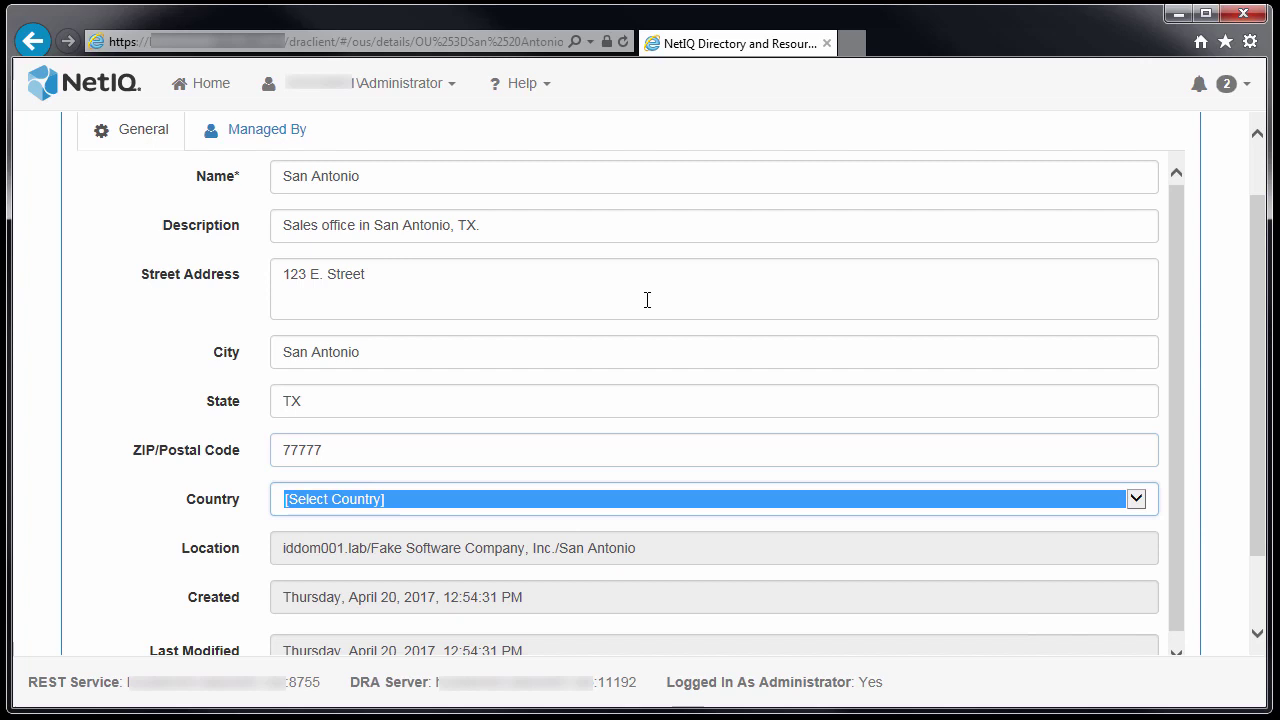
Step: Set the country to United States
text(un)
key(Down)
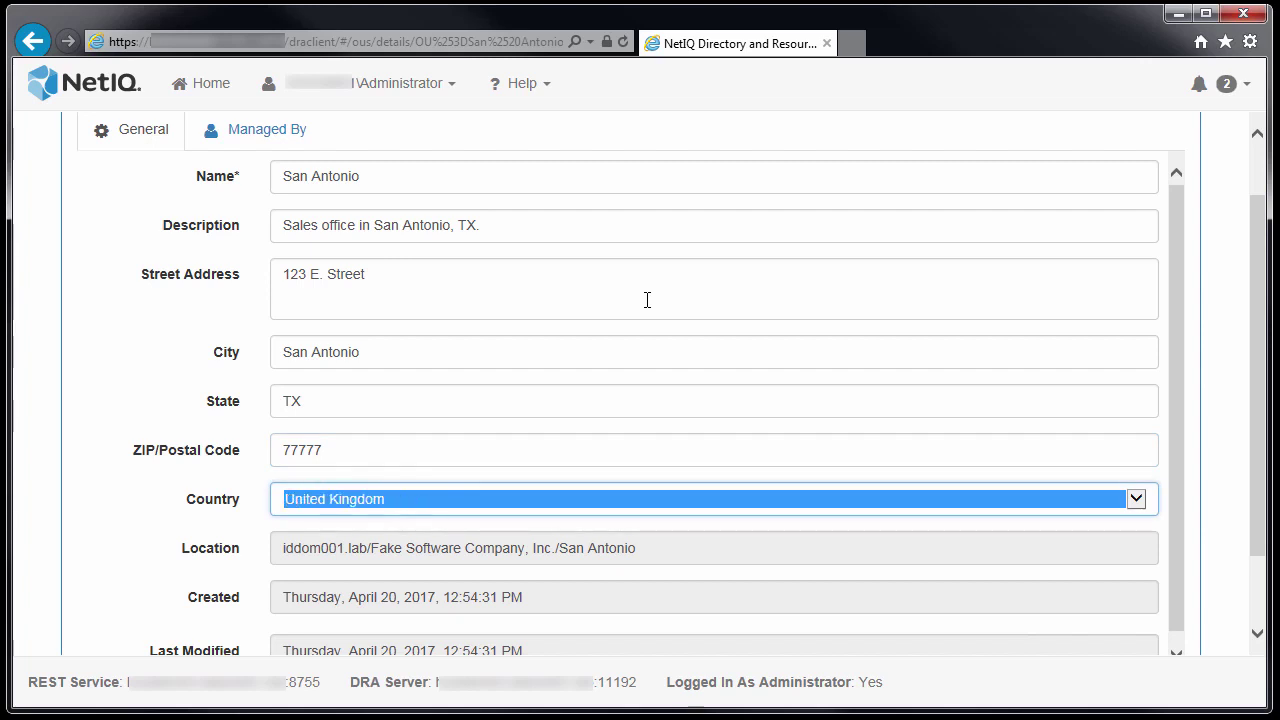
key(Down)
click(1181, 462)
scroll(1170, 505, down, 1)
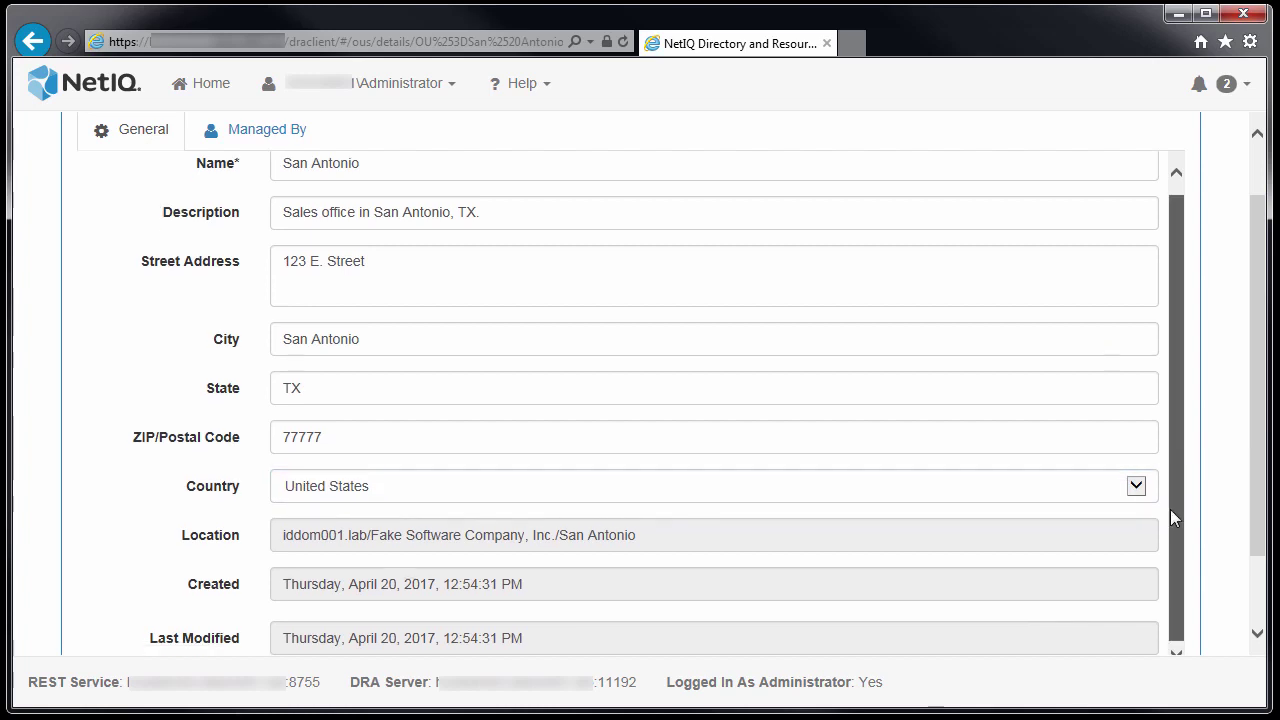
scroll(1173, 505, up, 1)
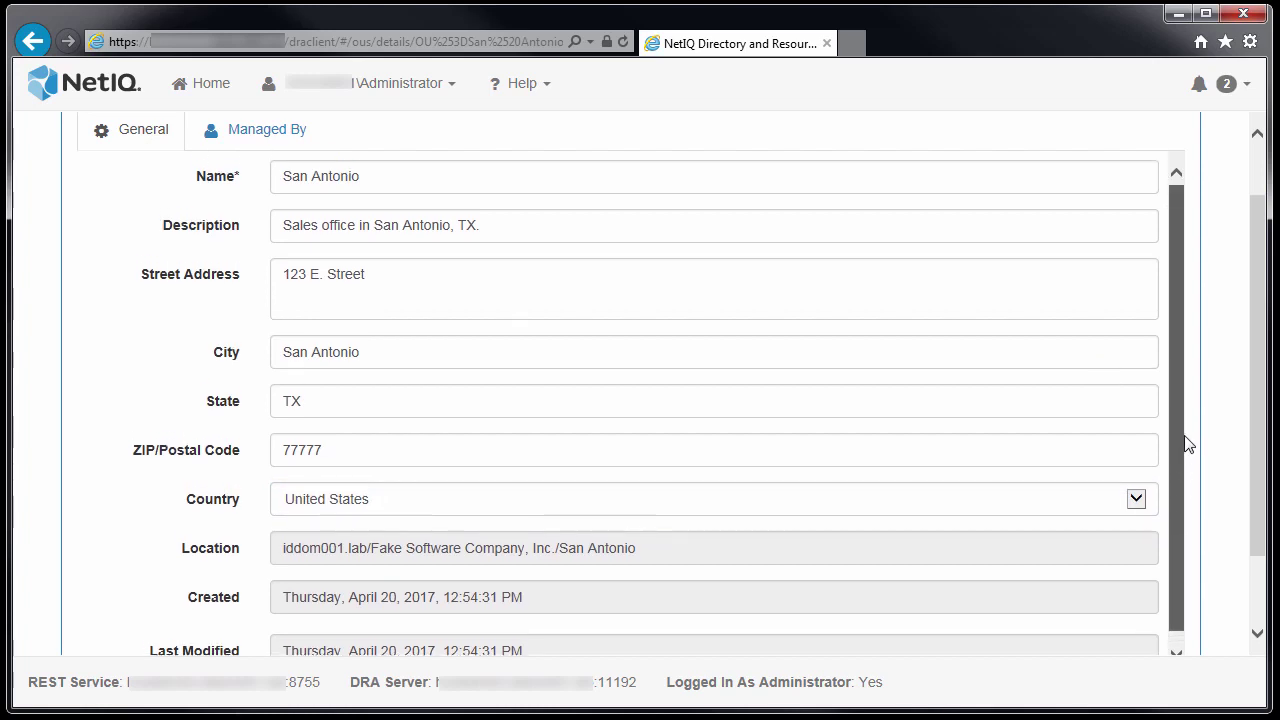
Step: From the Managed By tab, search for users within Fake Software Company, Inc
click(263, 134)
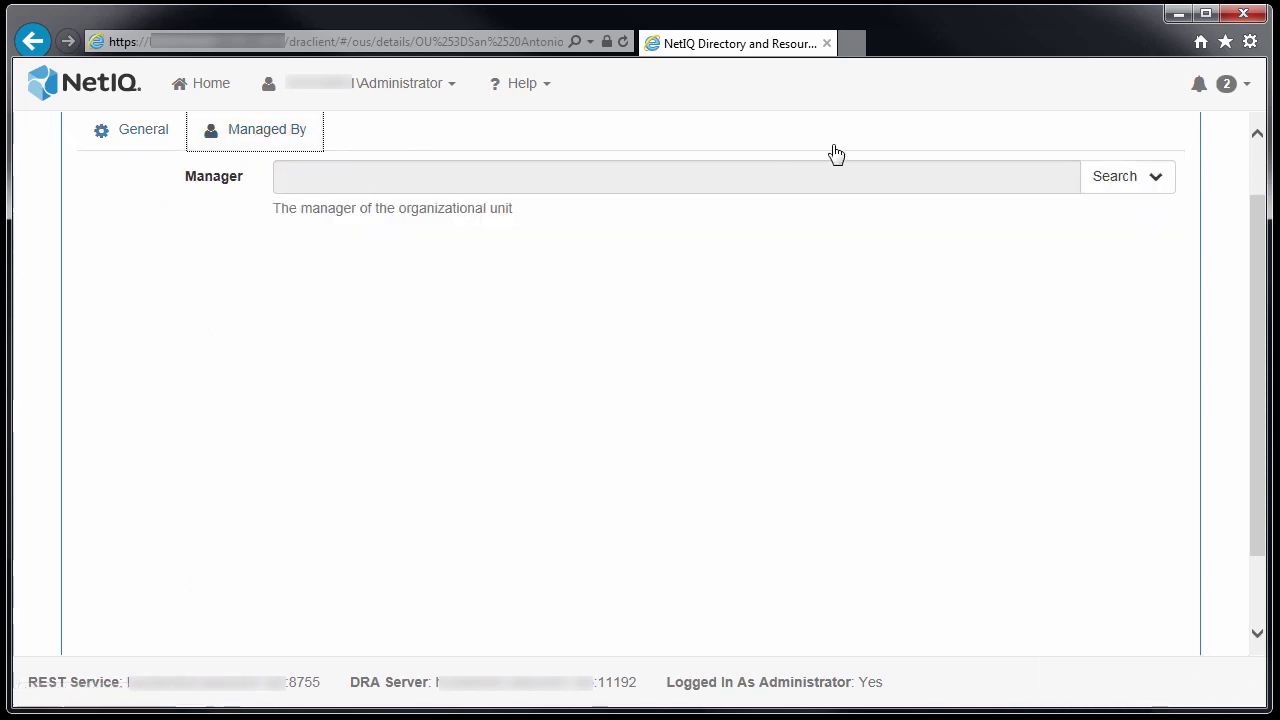
click(1108, 187)
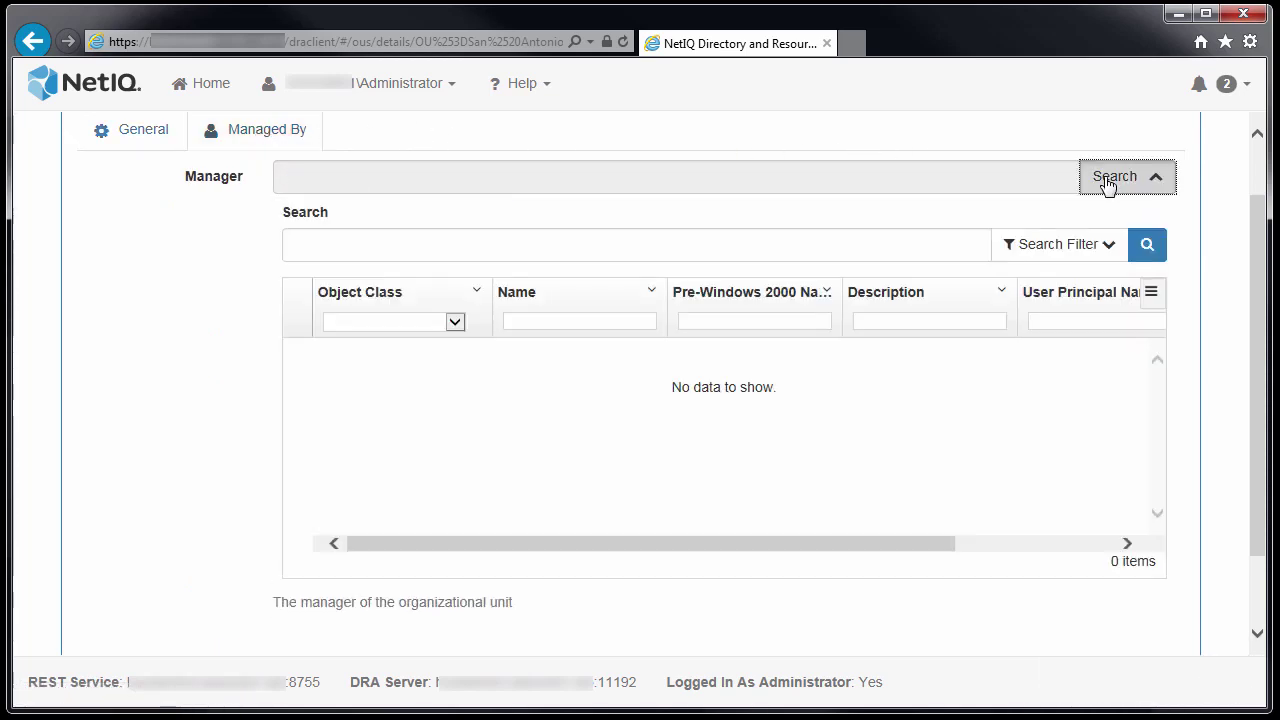
click(1035, 253)
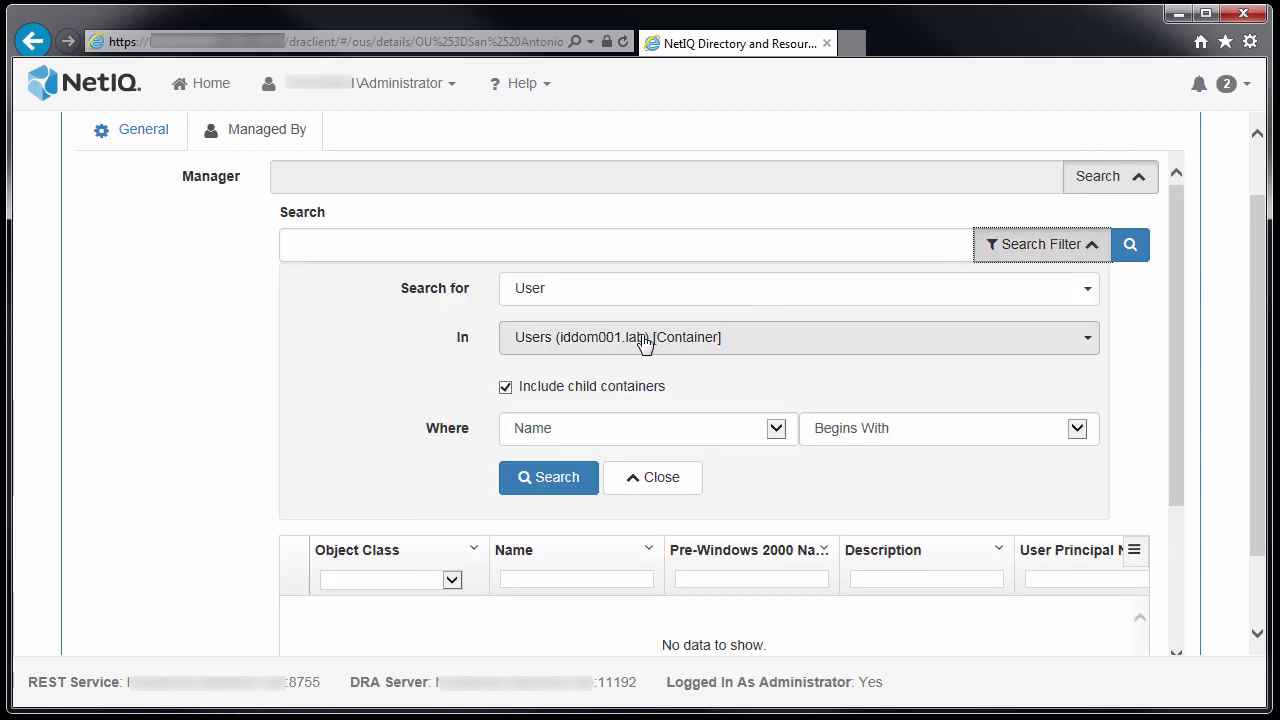
click(641, 343)
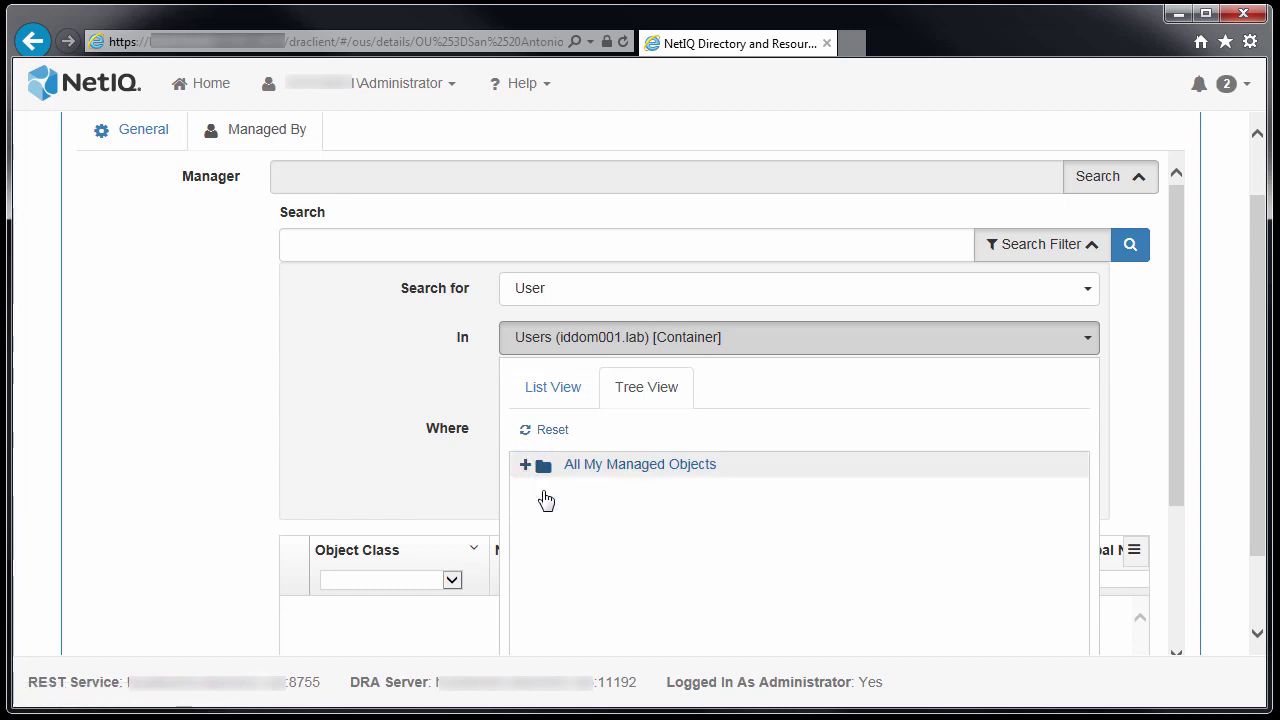
click(545, 491)
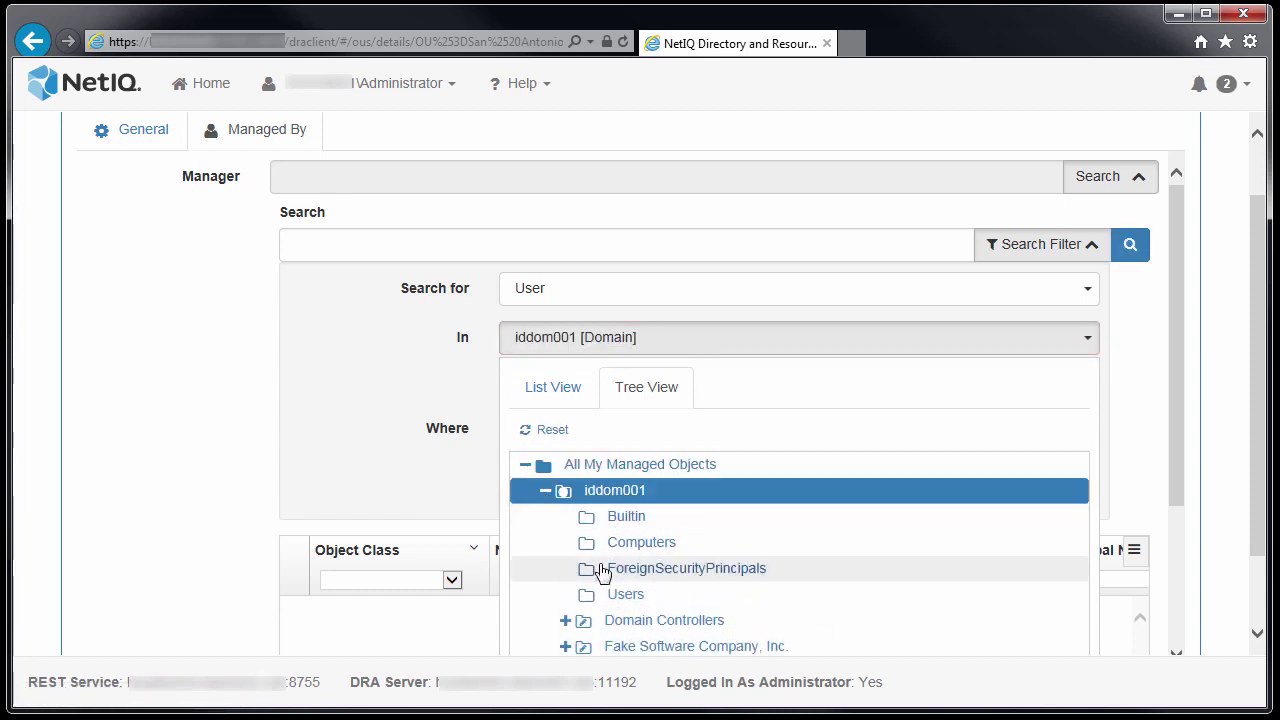
scroll(650, 647, down, 2)
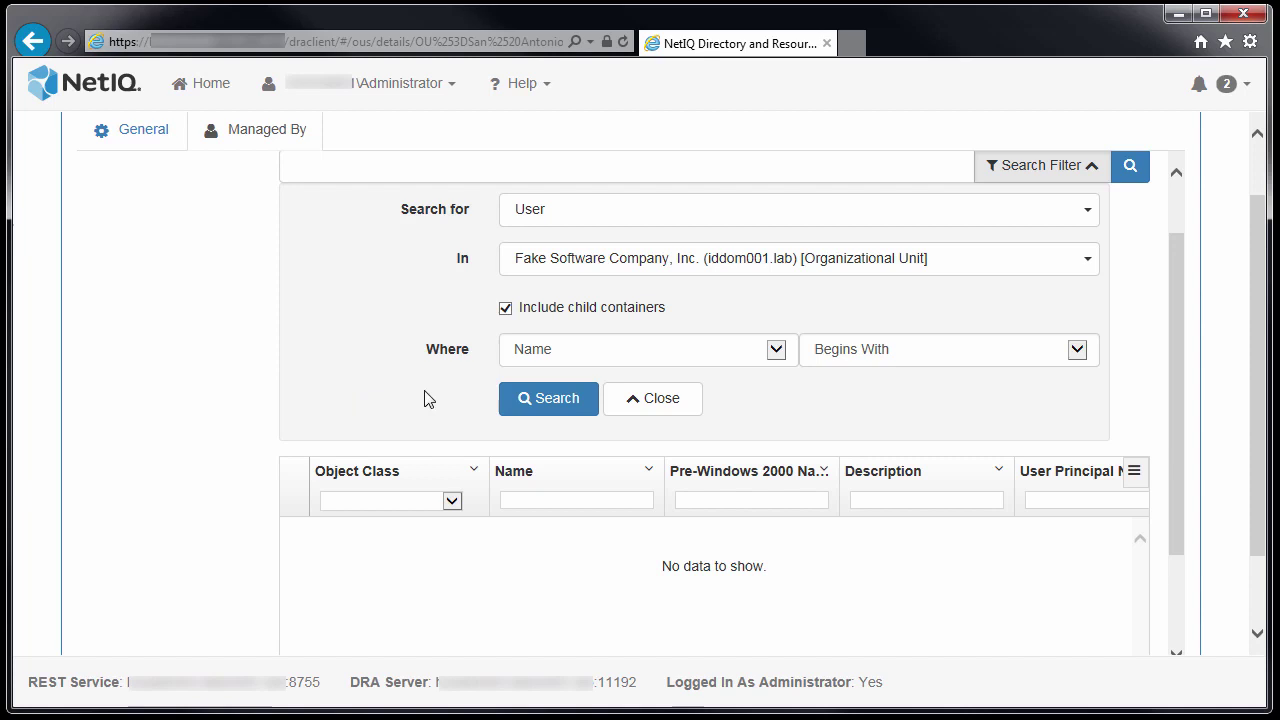
click(517, 399)
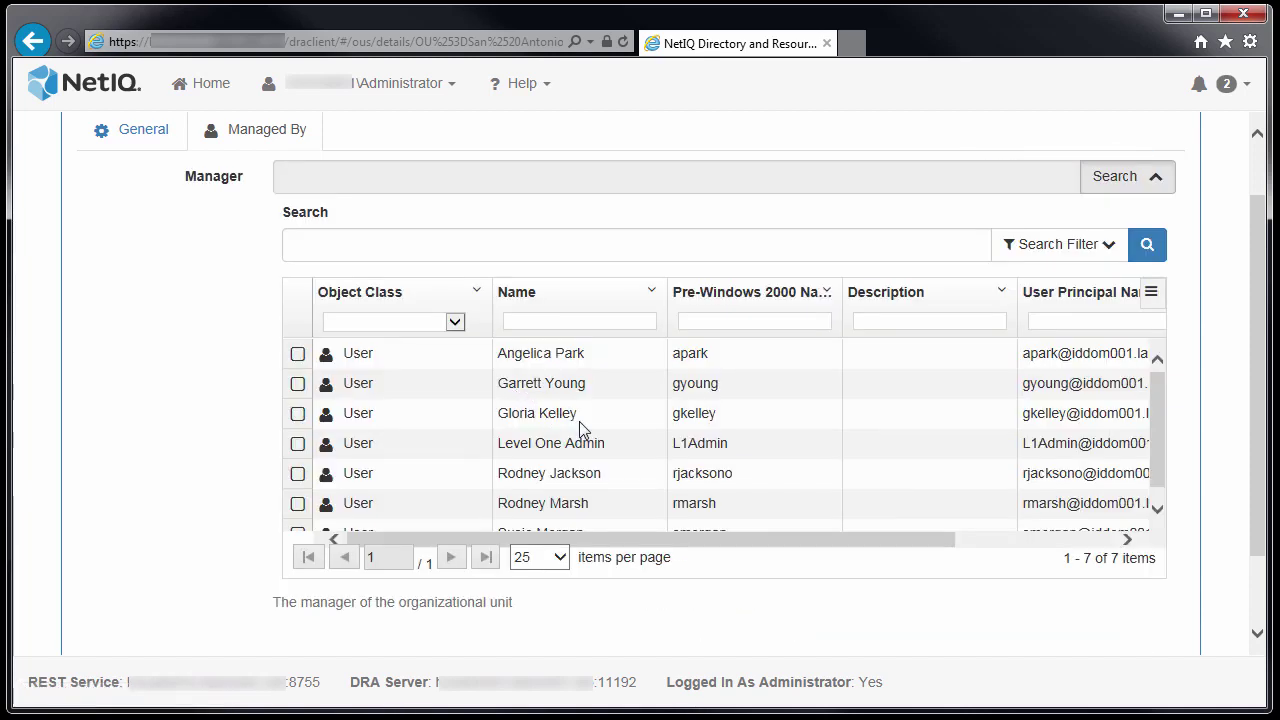
Step: Tick the intended manager in the results and scroll down toward OK
click(297, 355)
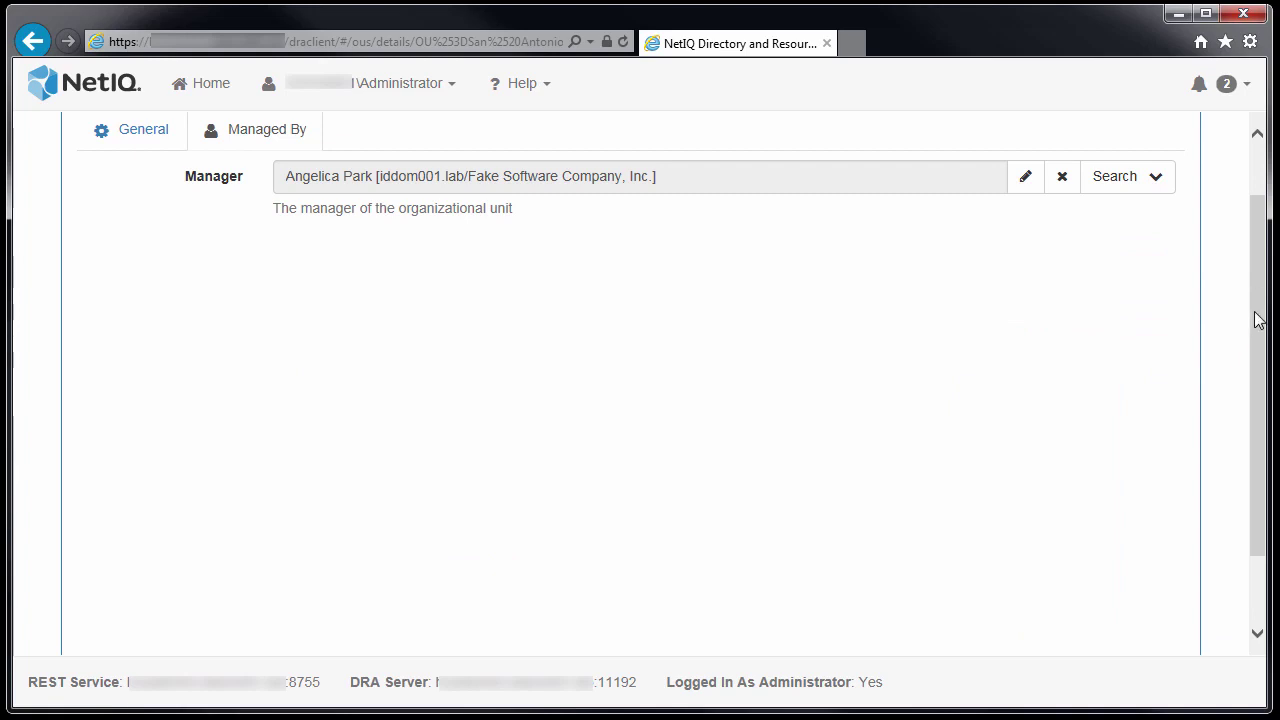
scroll(1257, 320, down, 2)
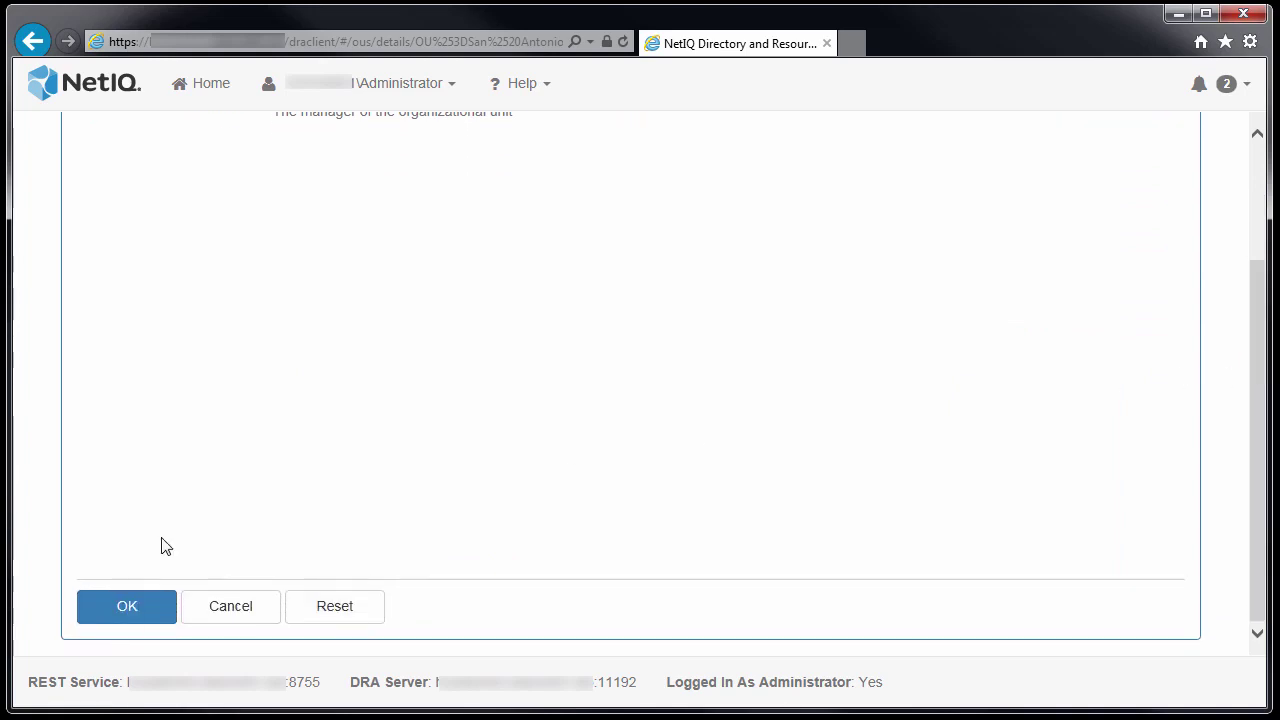